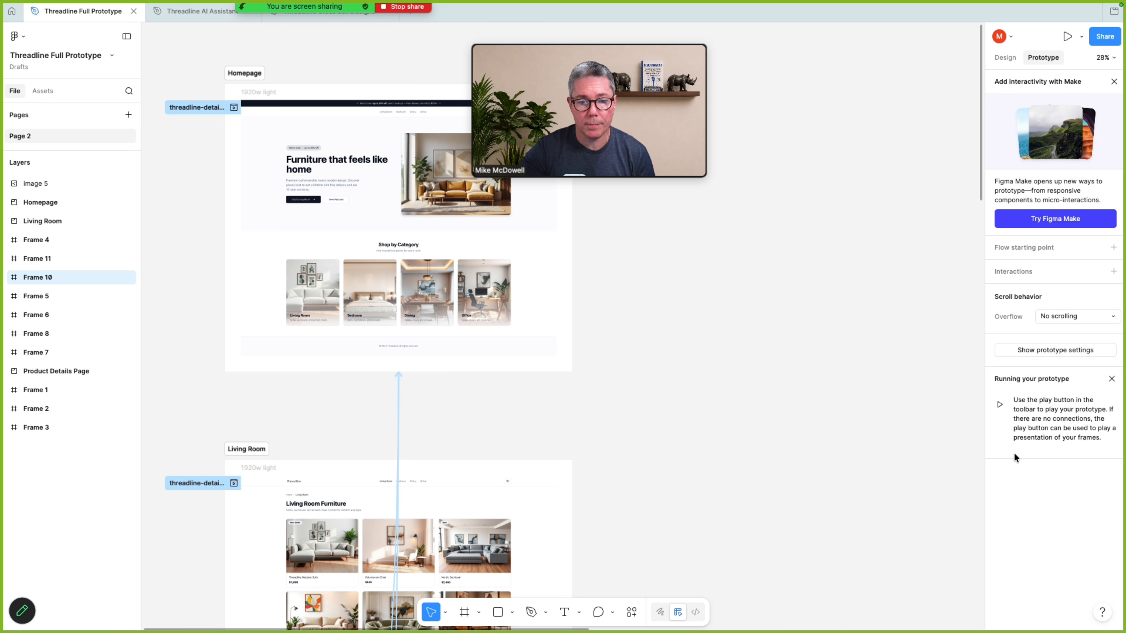
- Open the plugin manager and search the plugins for "usertesting"
right_click(685, 364)
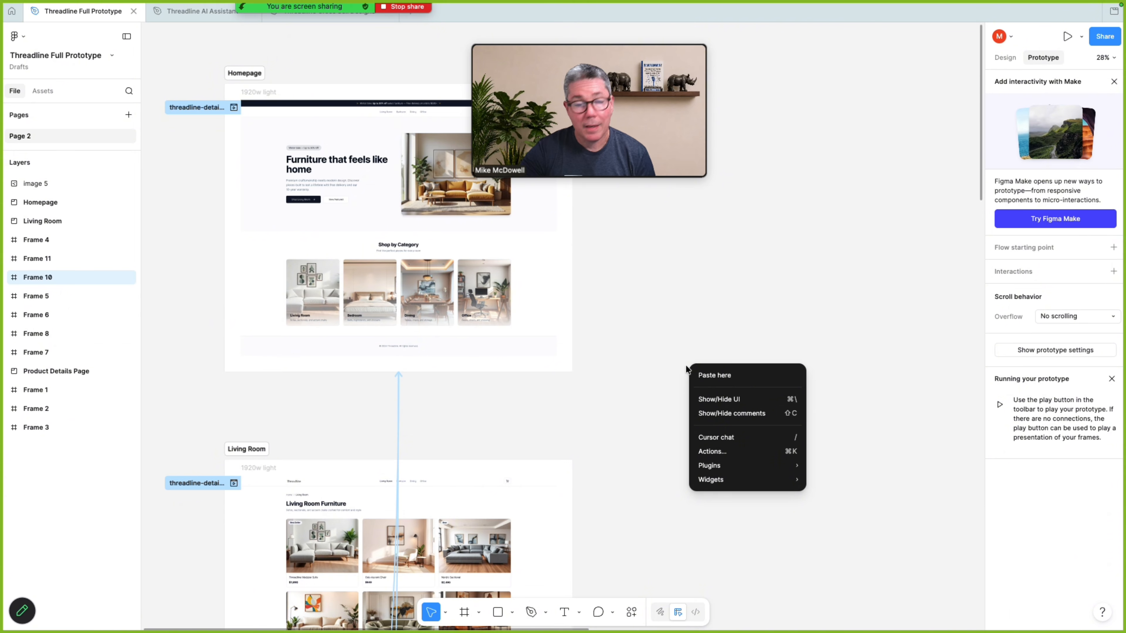
mouse_move(738, 470)
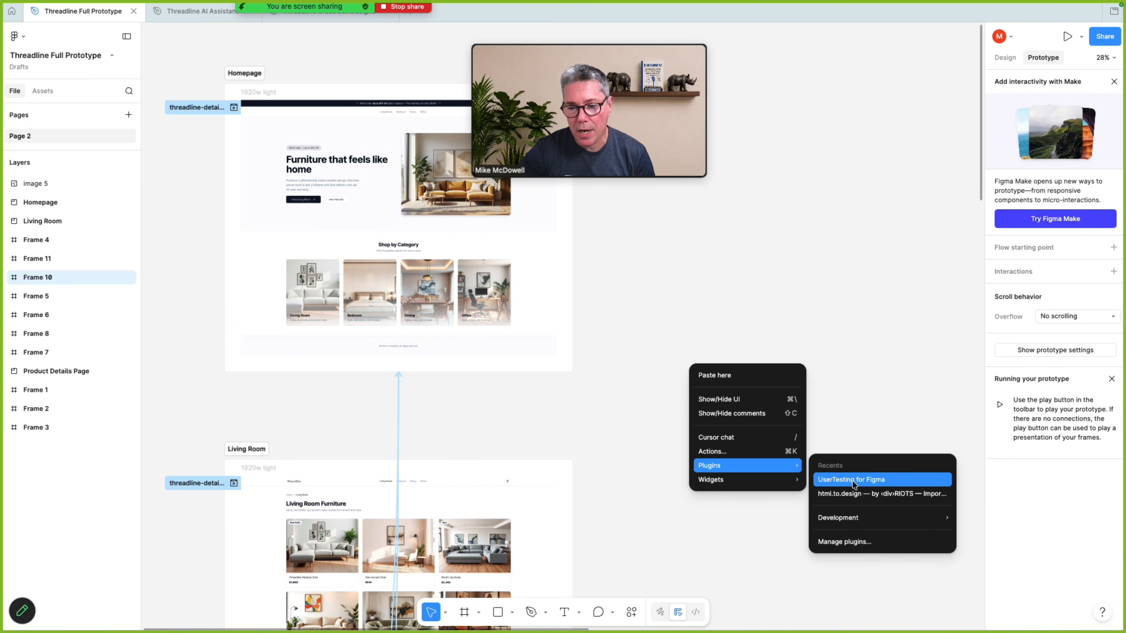
click(862, 540)
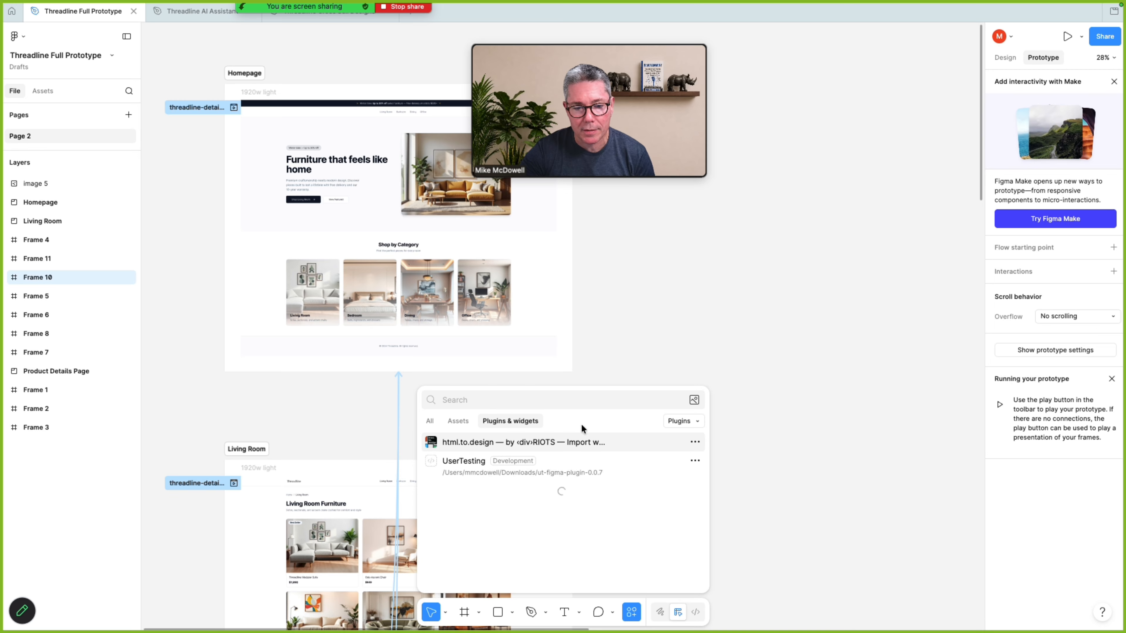
click(492, 403)
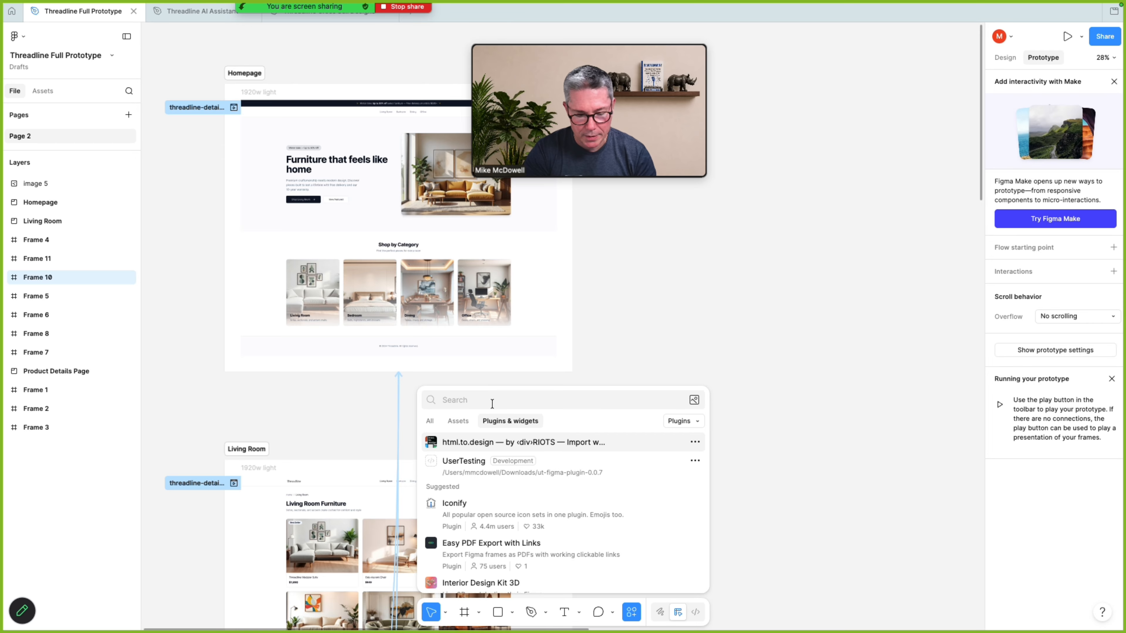
text(usertesting)
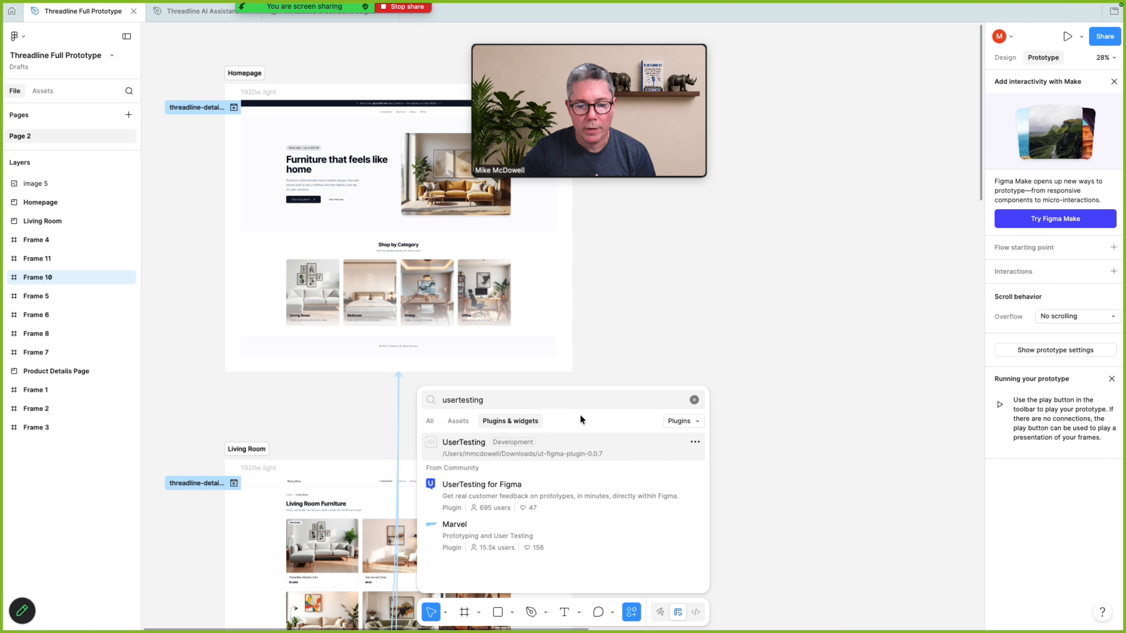
- Run the UserTesting for Figma community plugin, move its window aside and start the sign-in to UserTesting
click(512, 491)
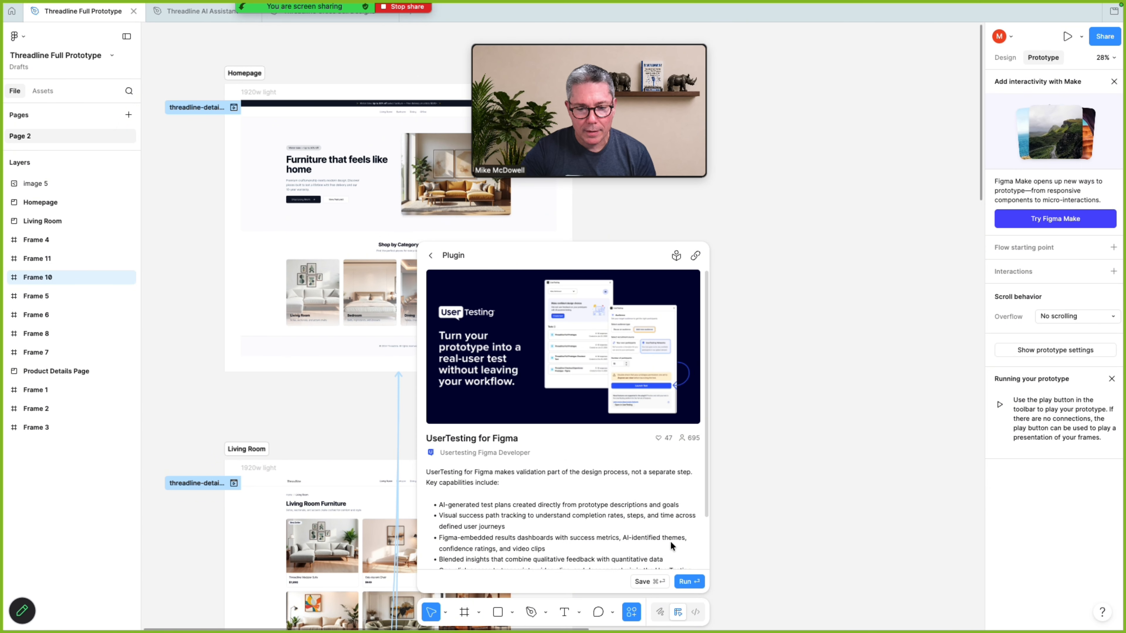
click(683, 583)
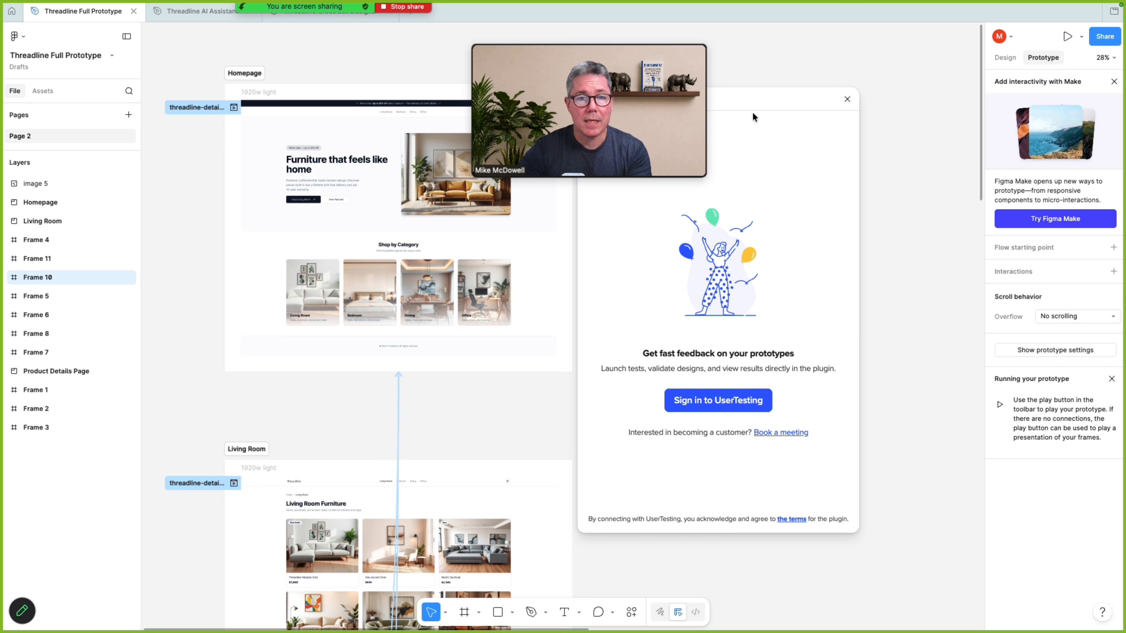
drag(753, 117, 856, 128)
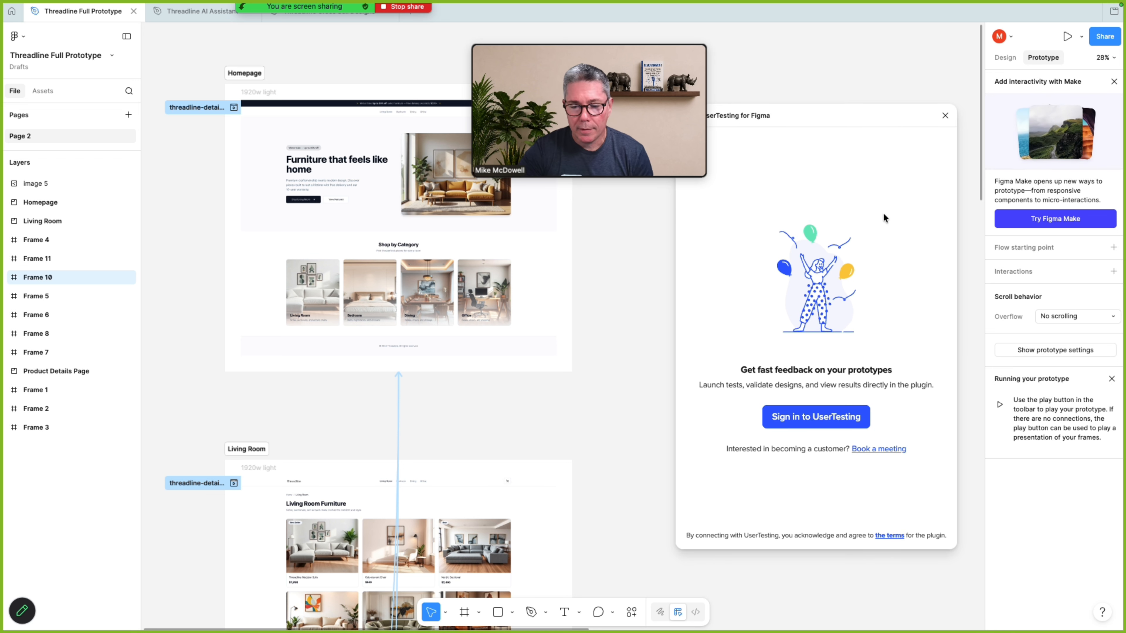
click(822, 419)
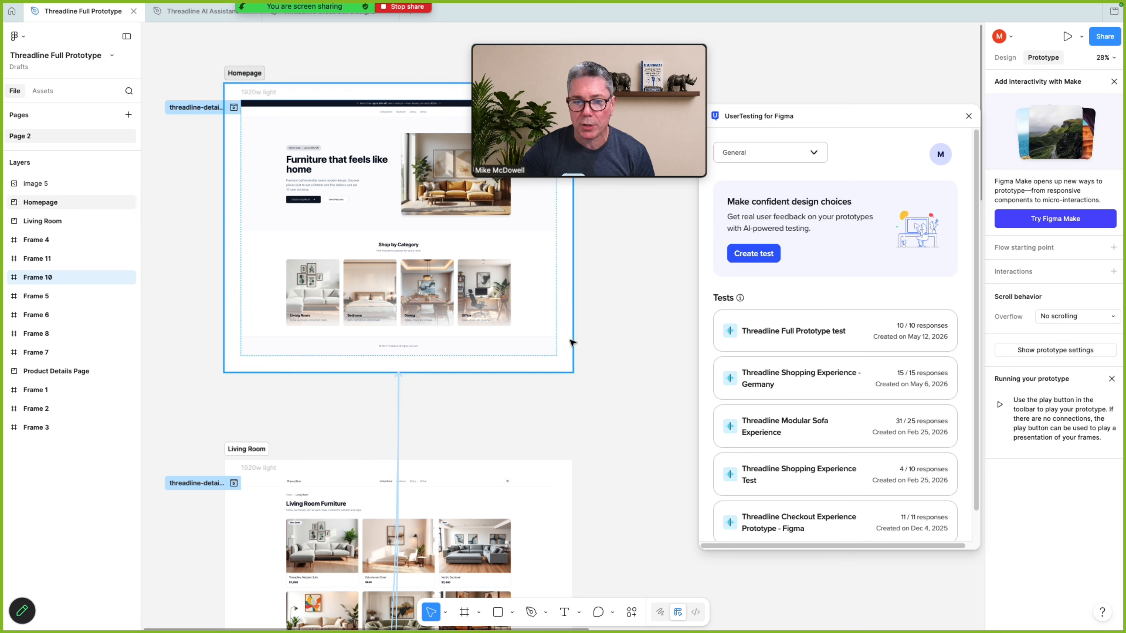
- Examine the prototype's frames and connections, from the Homepage and Living Room through Product Details Page to the order confirmation frame
scroll(599, 364, down, 15)
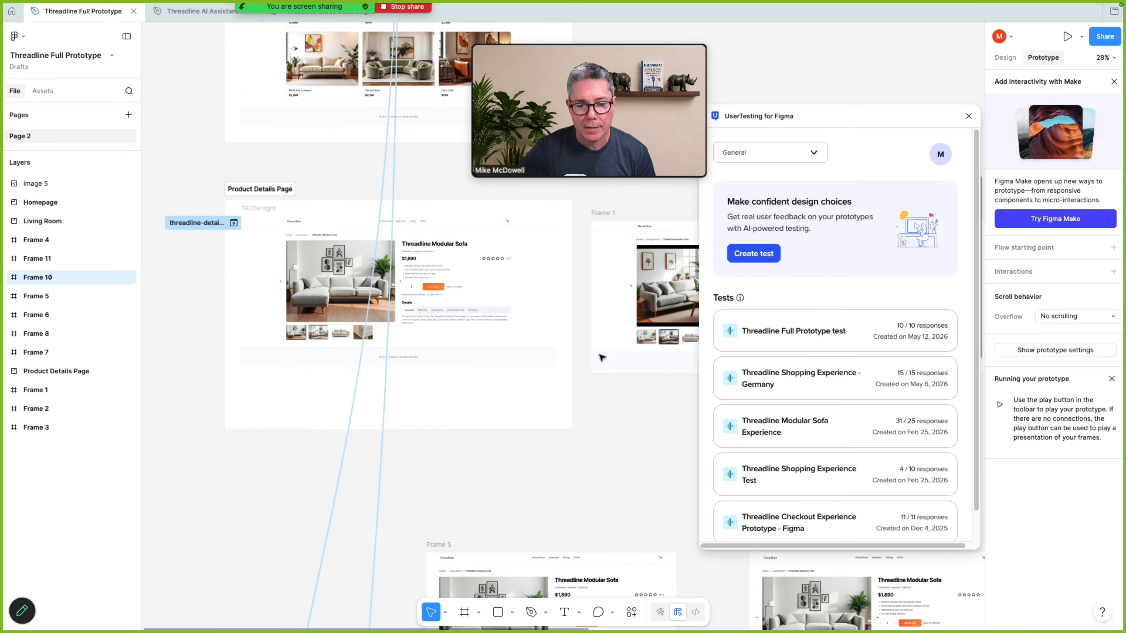
scroll(599, 359, down, 15)
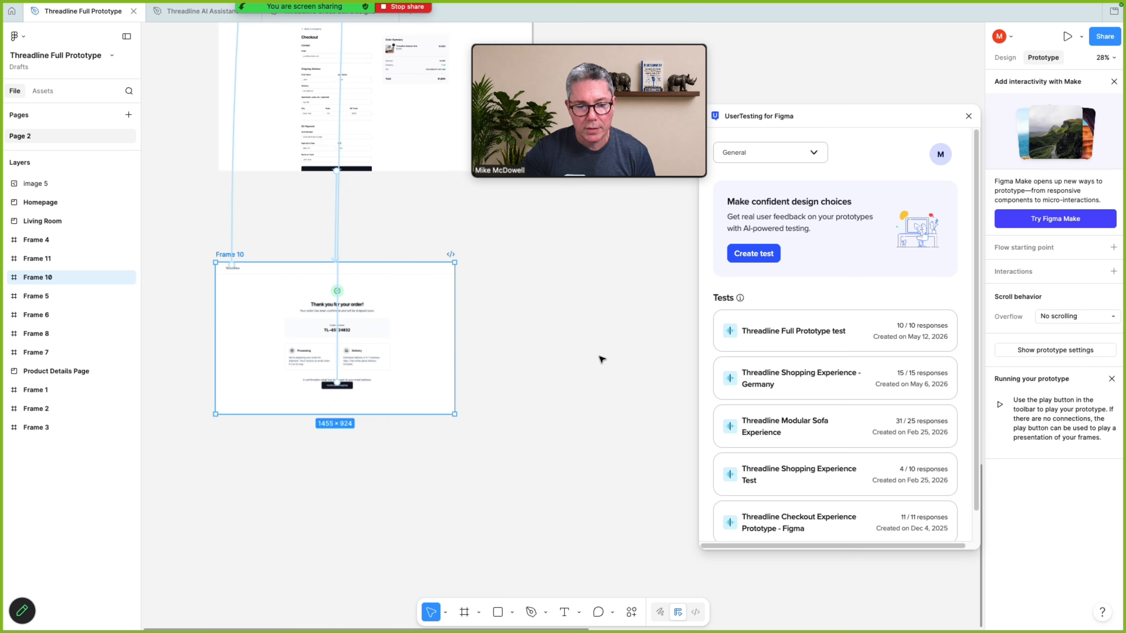
scroll(601, 360, up, 20)
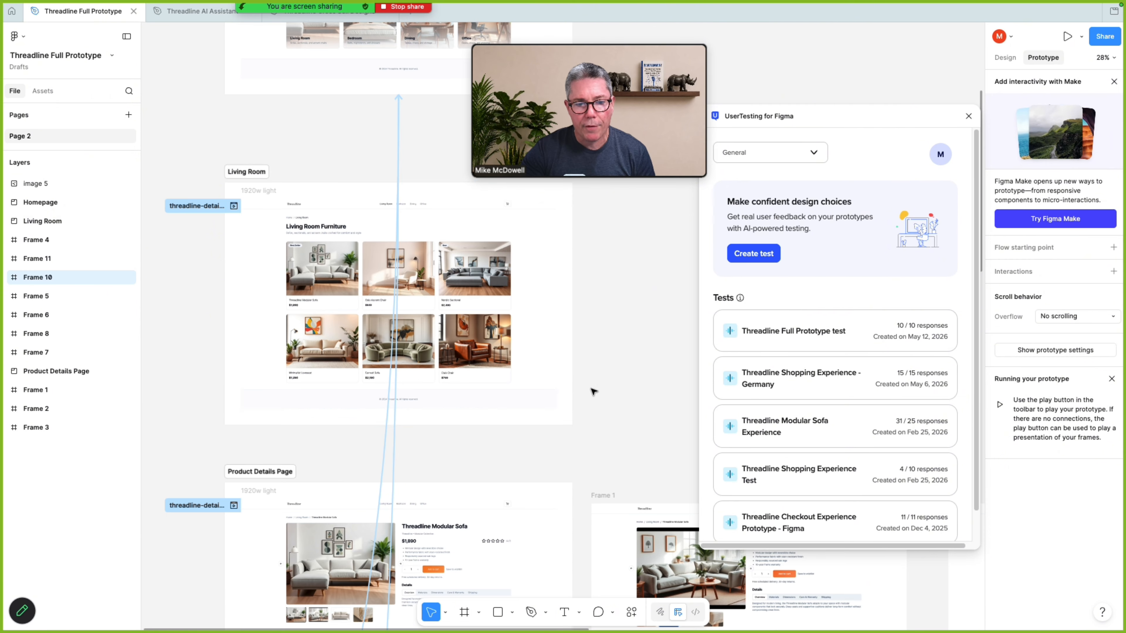
click(501, 515)
scroll(554, 377, down, 4)
scroll(621, 332, down, 4)
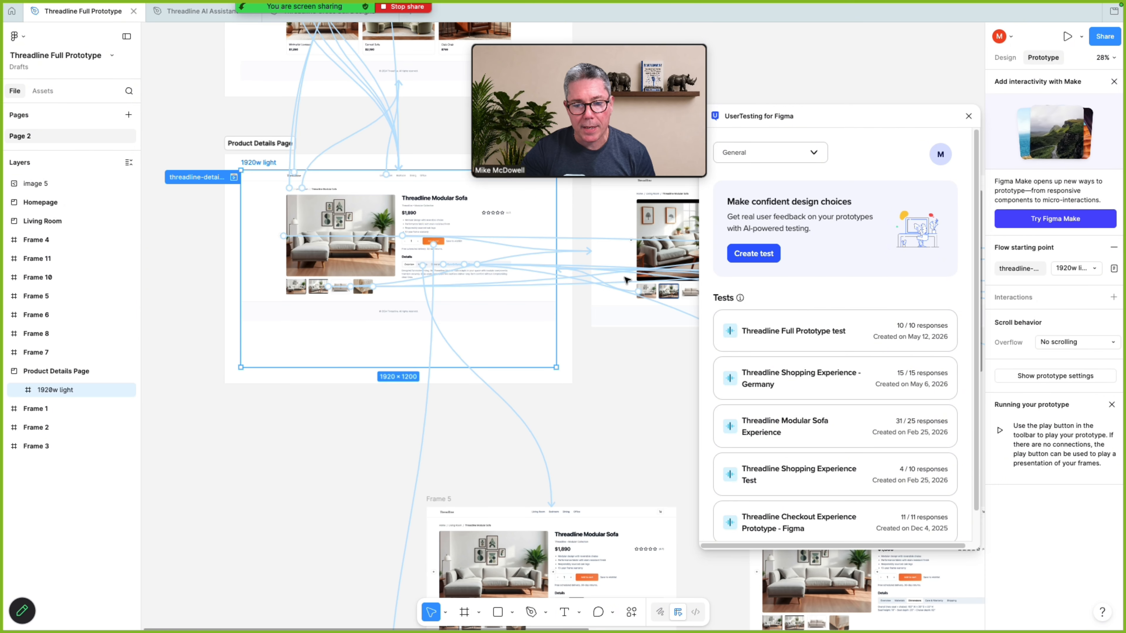
scroll(625, 281, up, 6)
scroll(626, 281, up, 8)
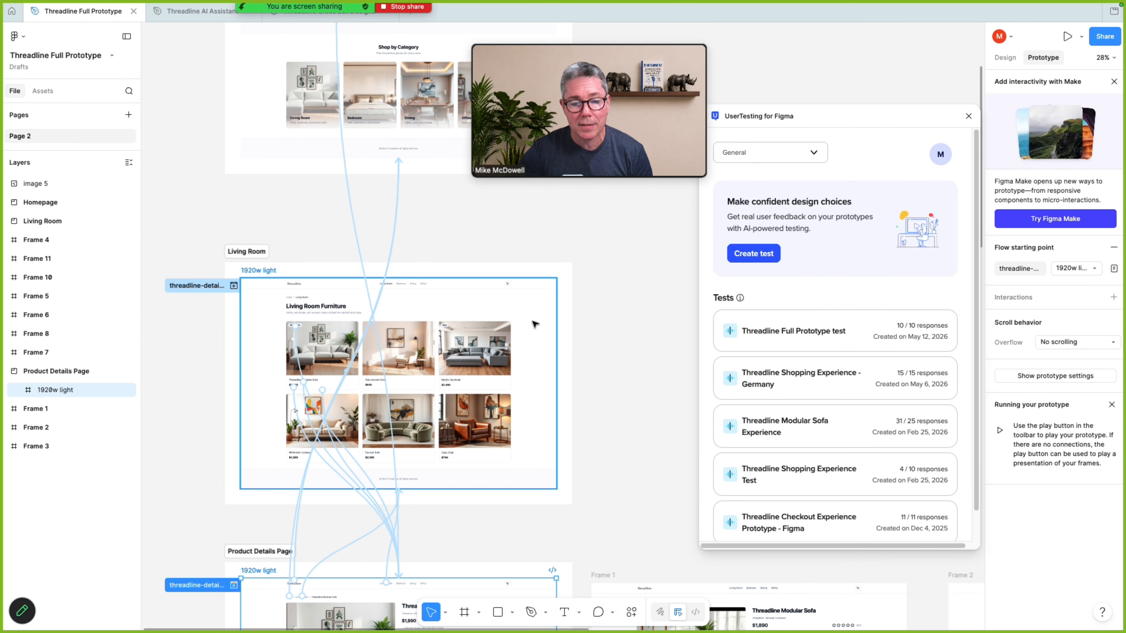
click(488, 289)
scroll(488, 289, up, 12)
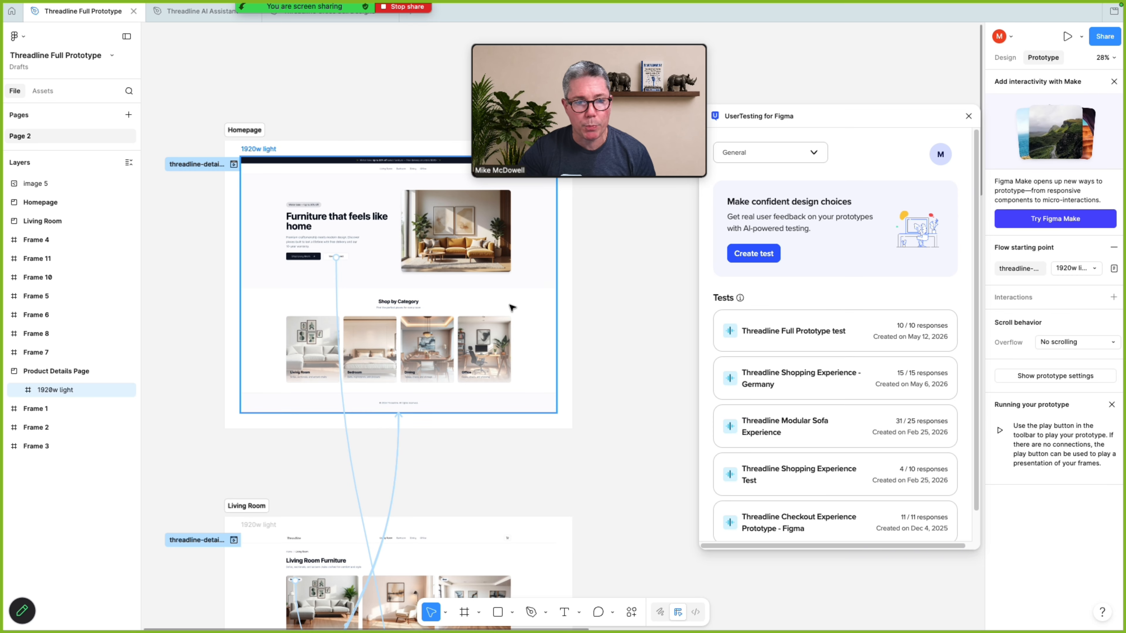
scroll(569, 312, down, 4)
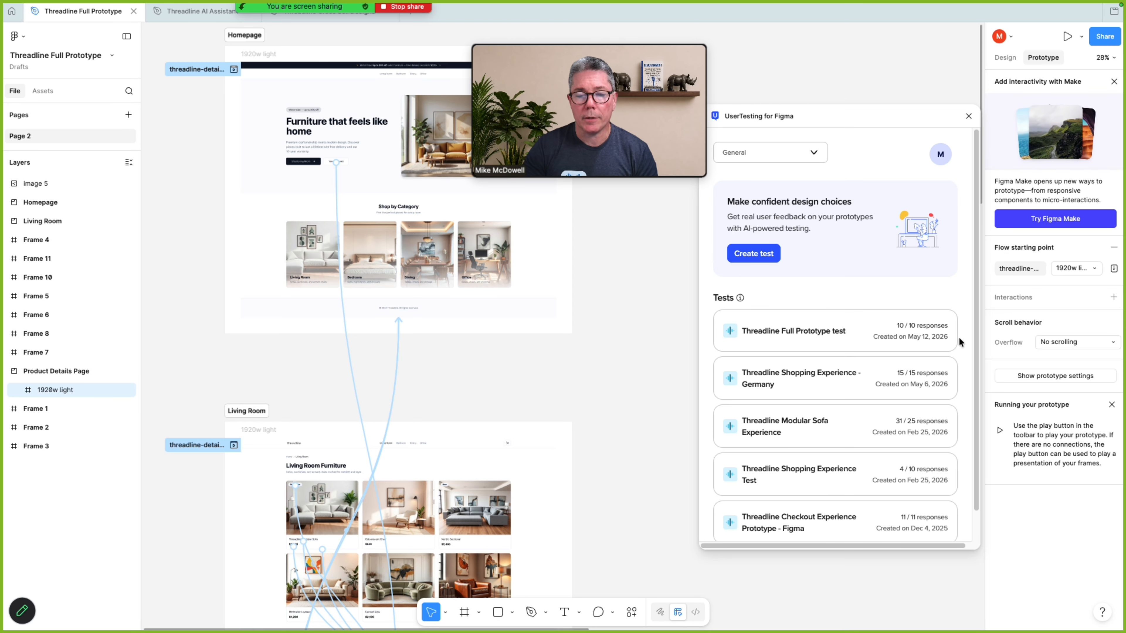
- Create a new test in the UserTesting plugin and name it "Threadline Full Prototype Shopping Experience"
click(760, 257)
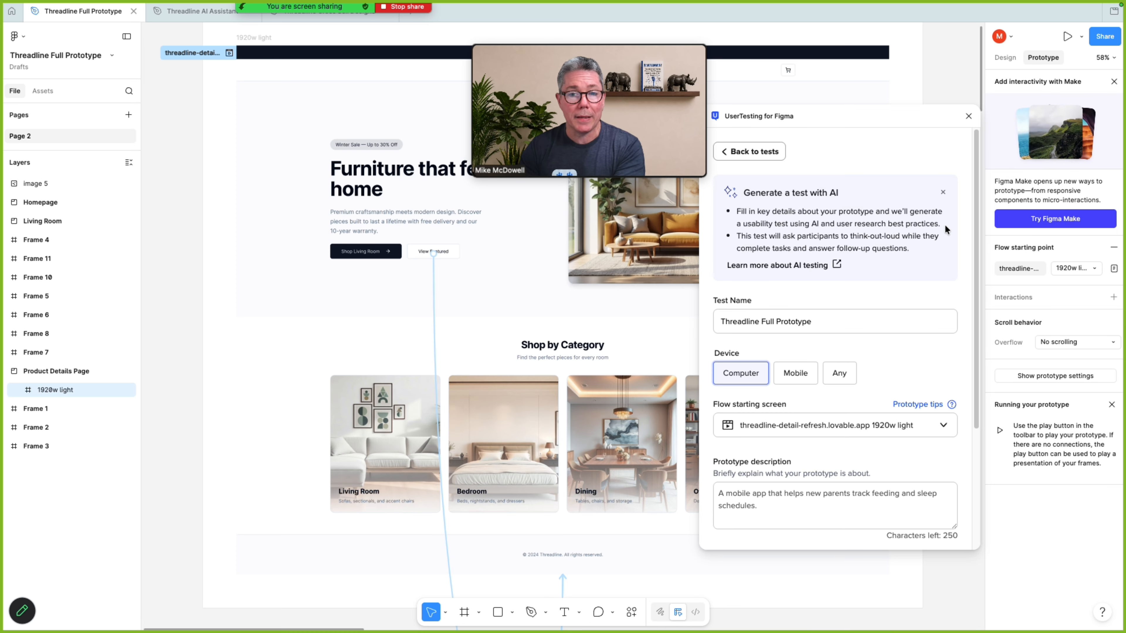
click(849, 320)
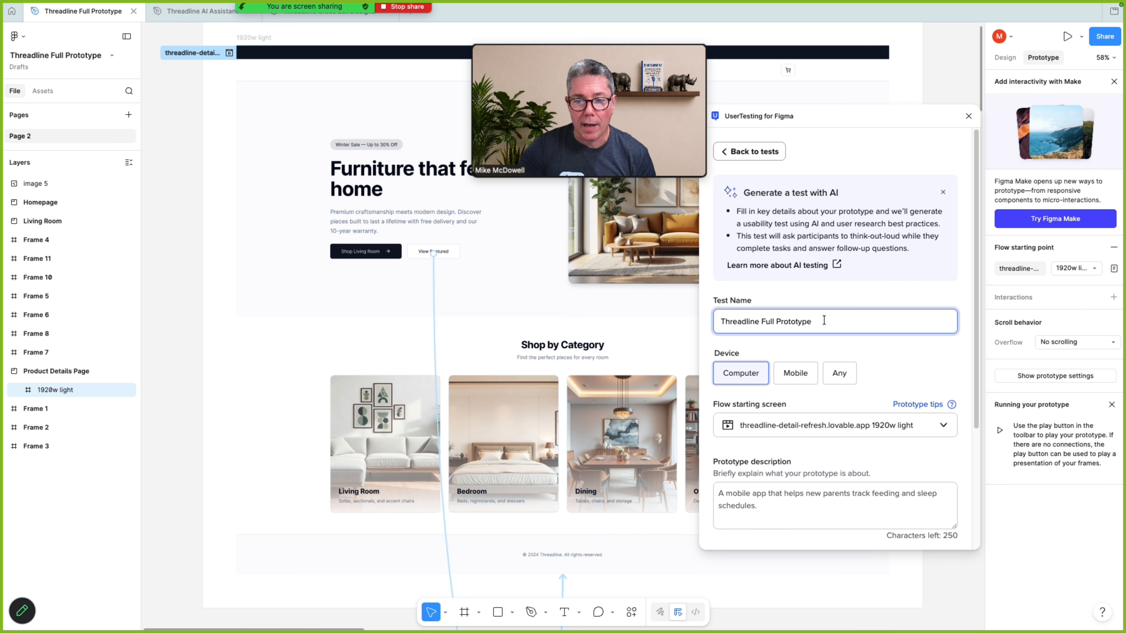
click(824, 319)
text(Sho)
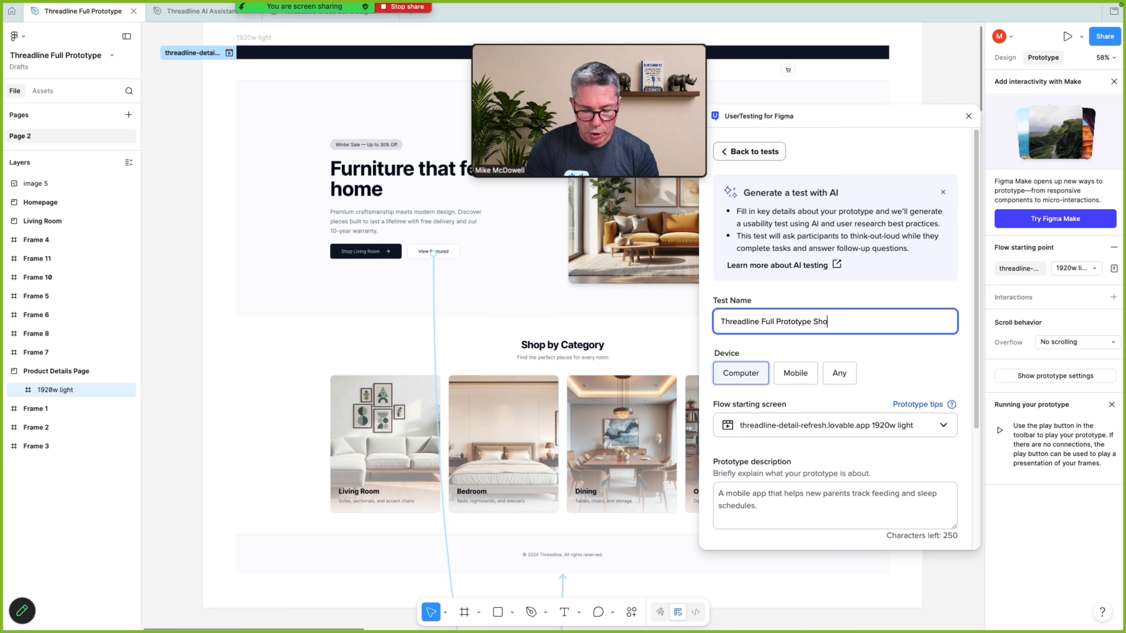
text(pping Experioence)
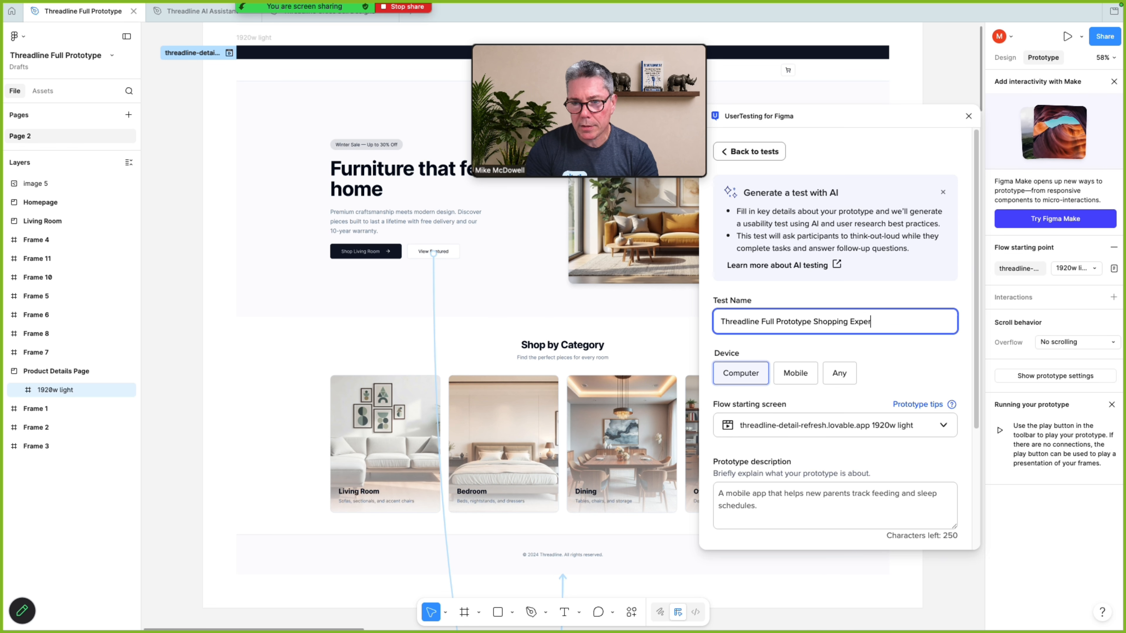
key(BackSpace)
key(BackSpace)
key(BackSpace)
key(BackSpace)
key(BackSpace)
key(BackSpace)
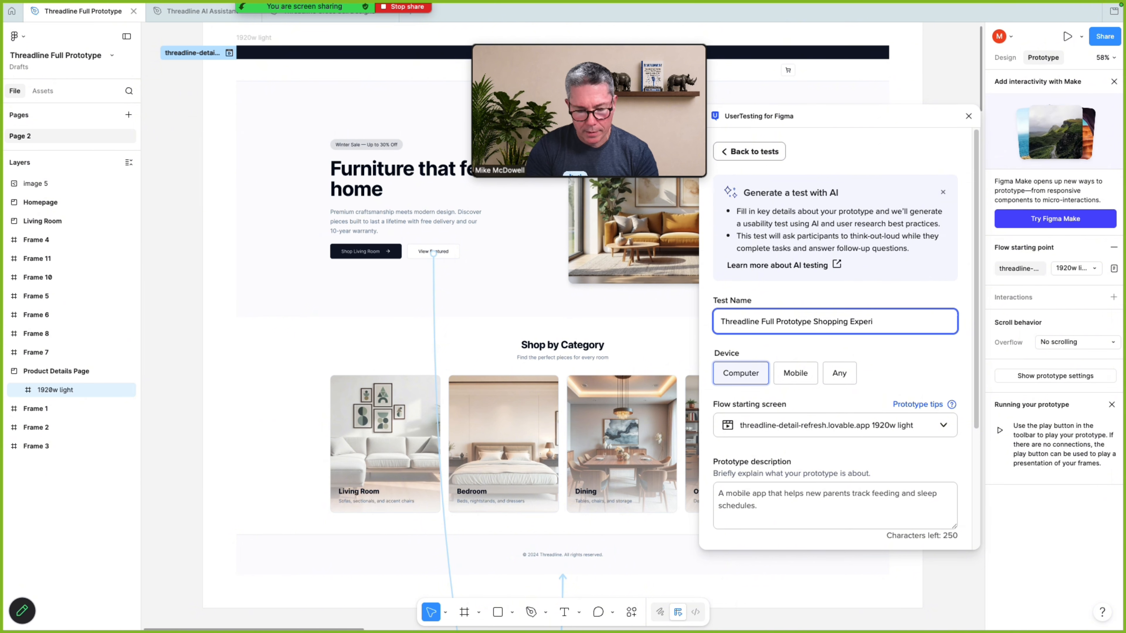
text(ience)
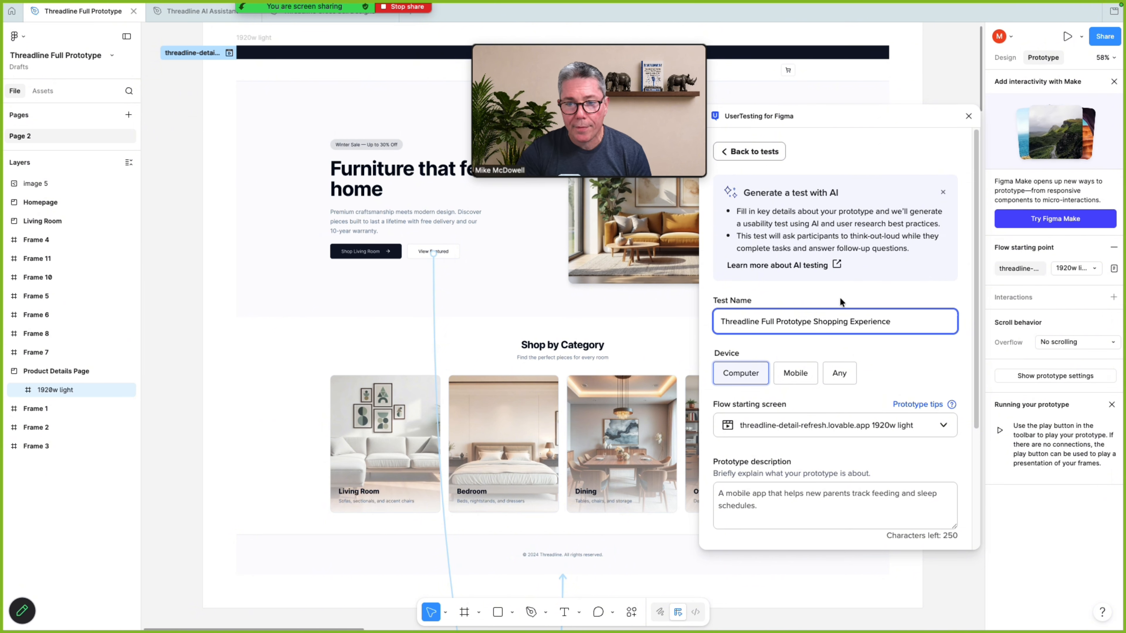
- Review the test form's device and starting screen fields, and examine the Homepage, Living Room and Product Details Page frames
scroll(840, 298, down, 1)
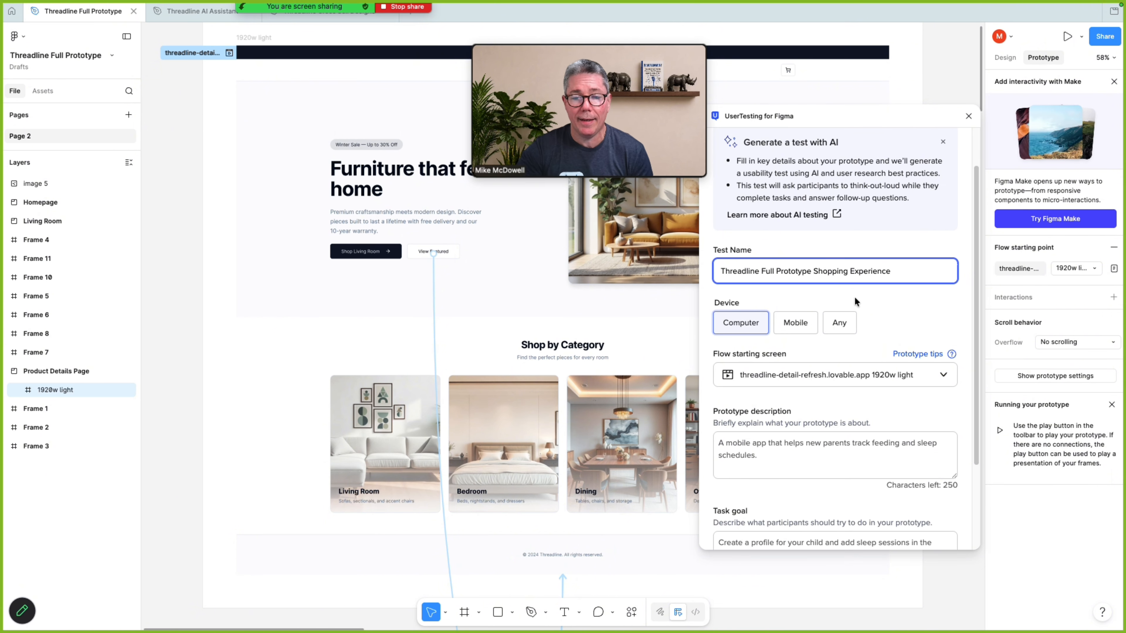
scroll(854, 296, down, 1)
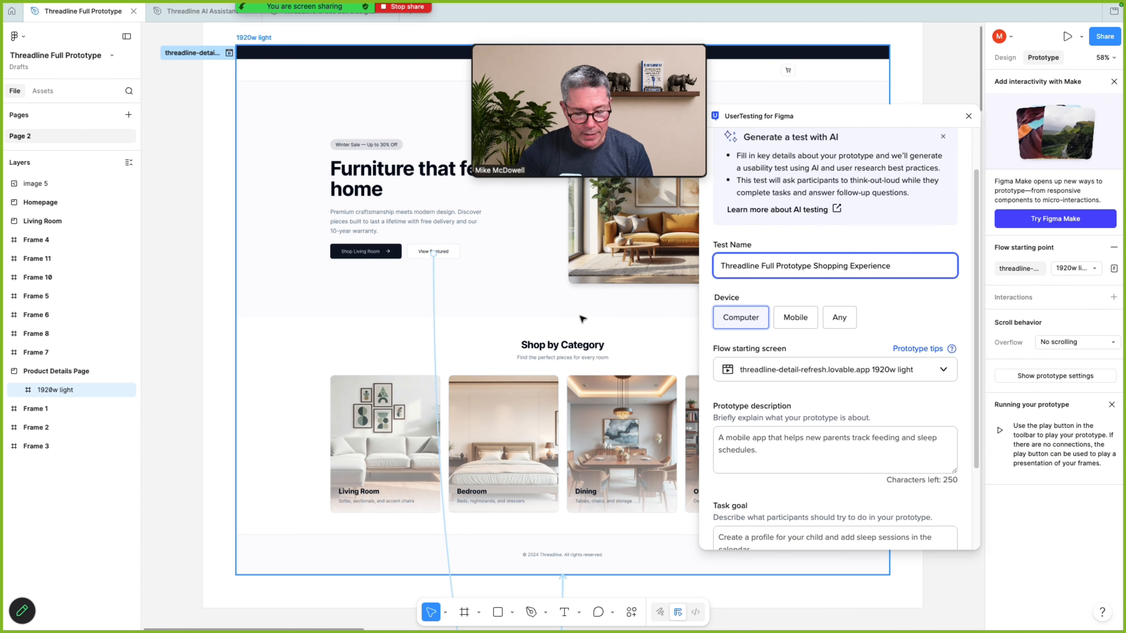
scroll(582, 318, down, 5)
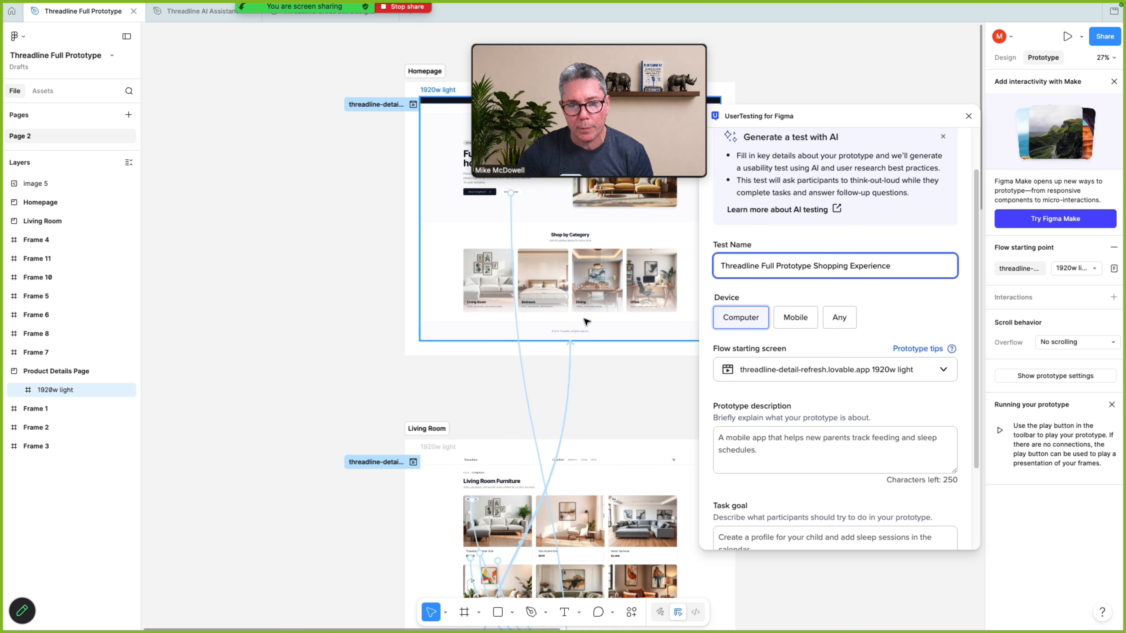
scroll(585, 322, down, 12)
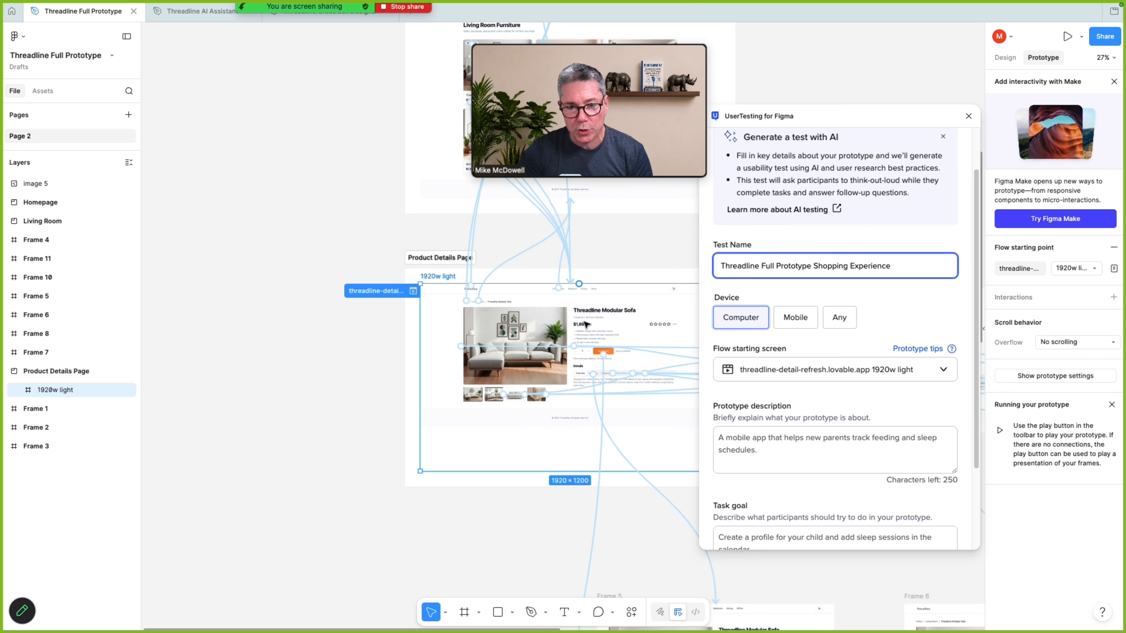
scroll(586, 324, down, 2)
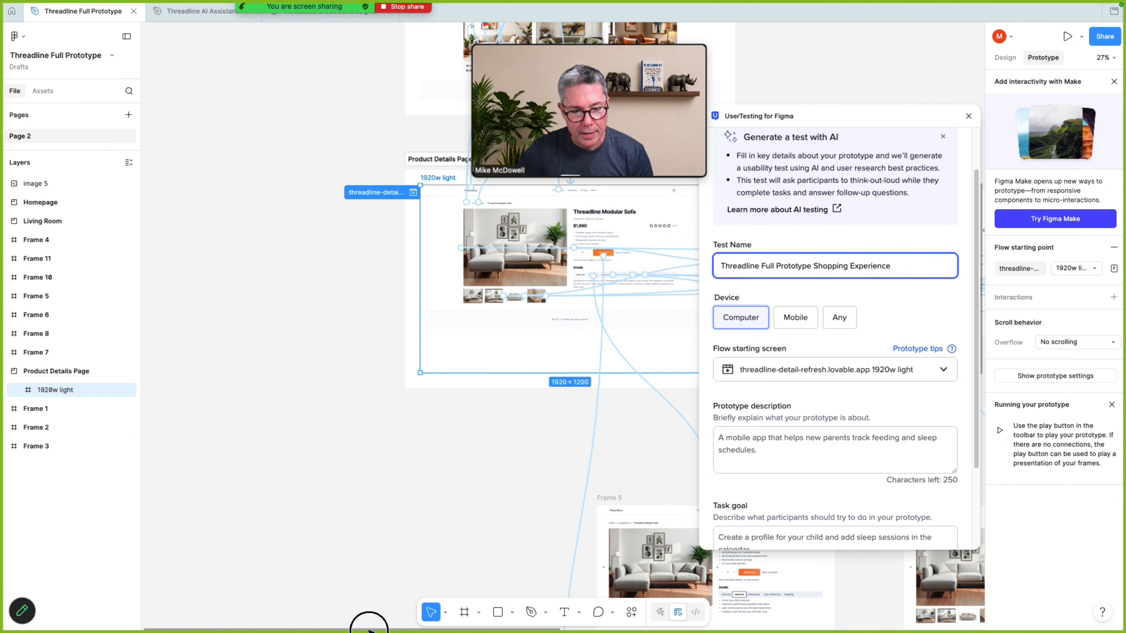
drag(369, 629, 481, 630)
scroll(504, 477, up, 4)
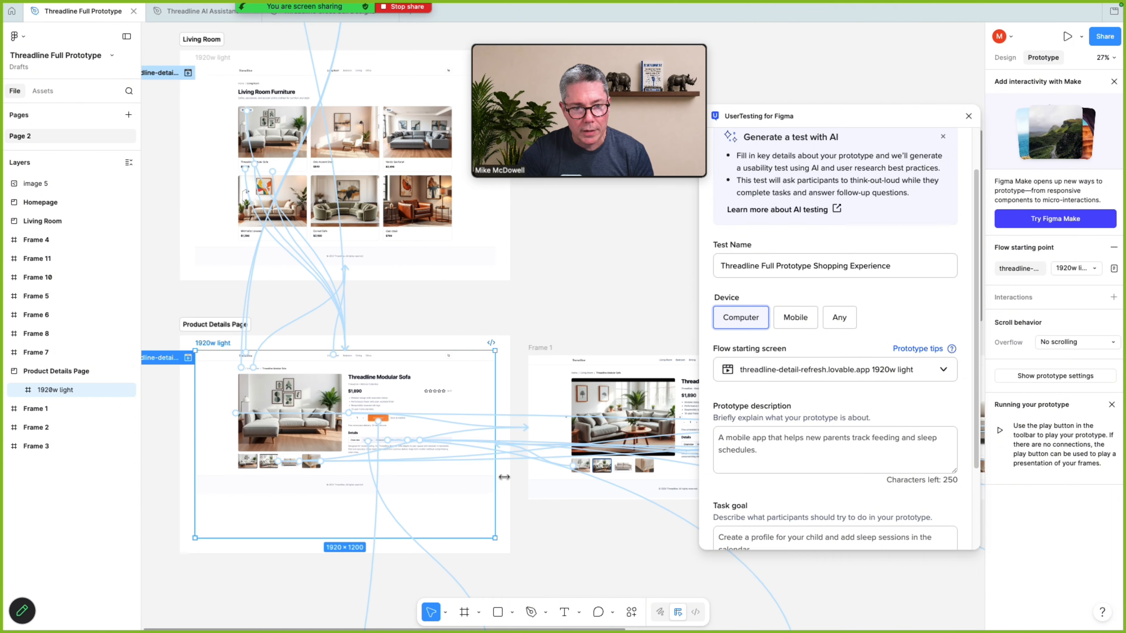
scroll(504, 476, up, 10)
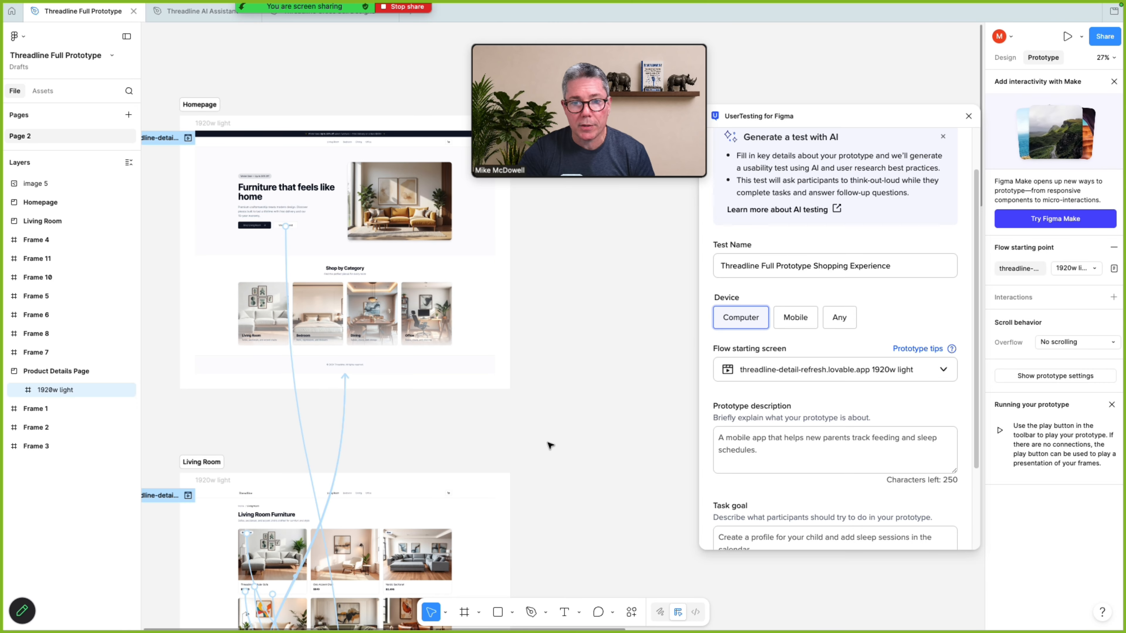
scroll(550, 446, down, 1)
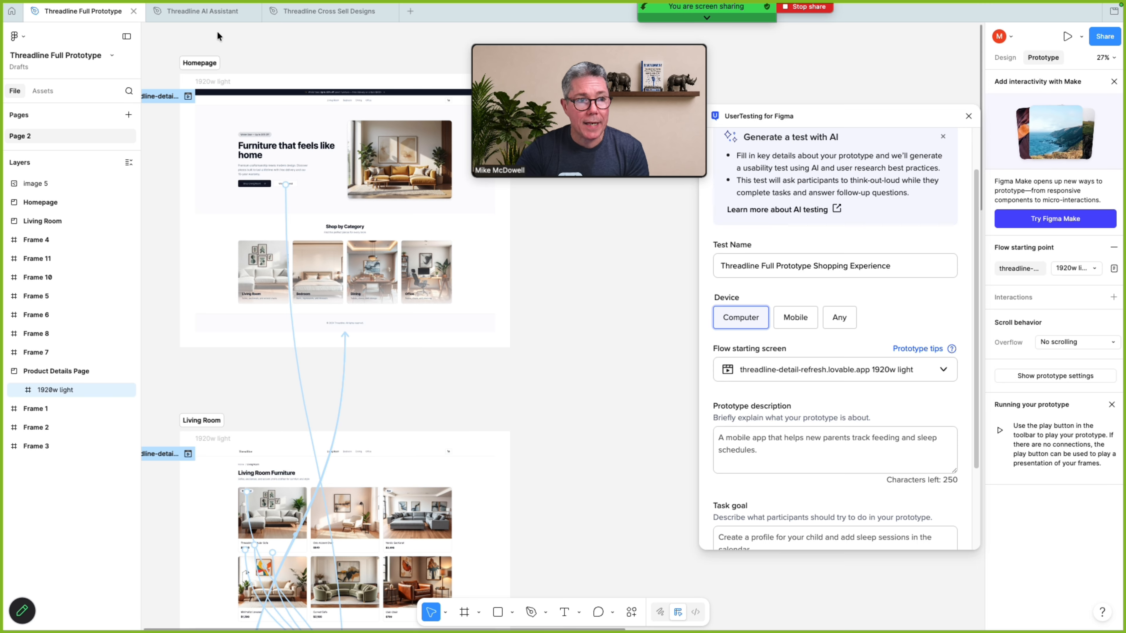
- View the sofa page in the Threadline Cross Sell Designs file, and return to the full prototype's test form down to the task goal
mouse_move(330, 9)
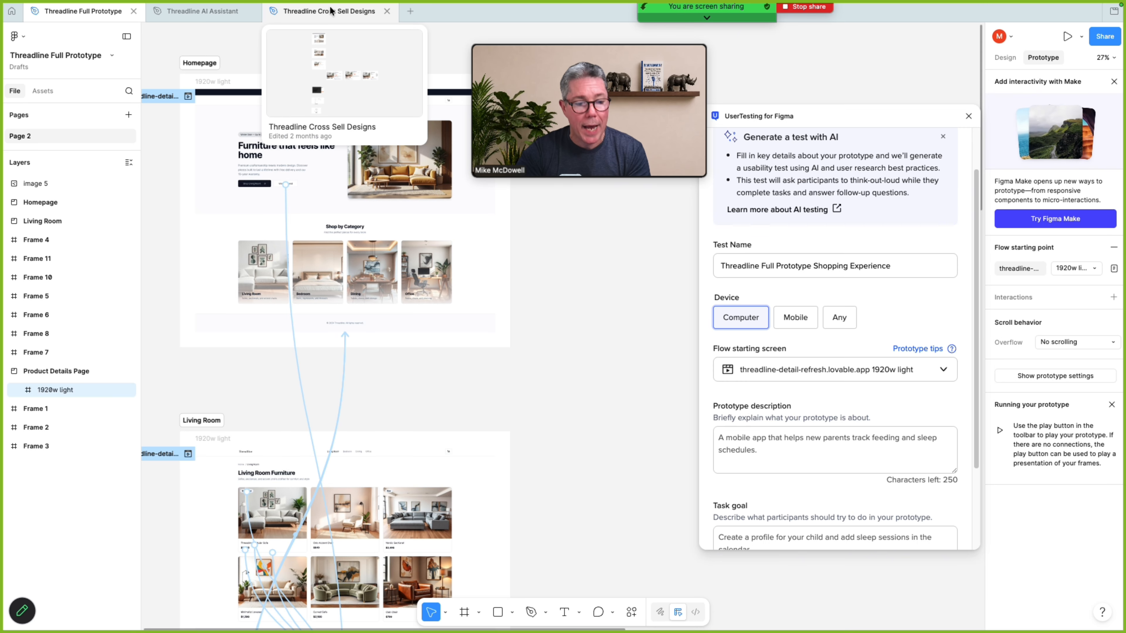
click(330, 8)
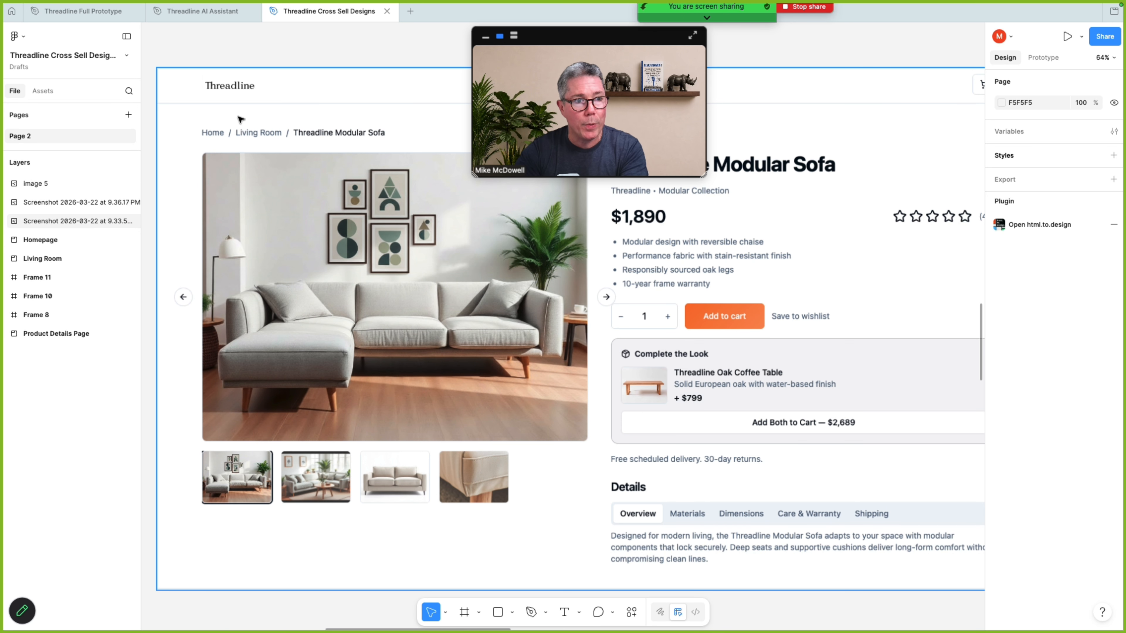
click(83, 10)
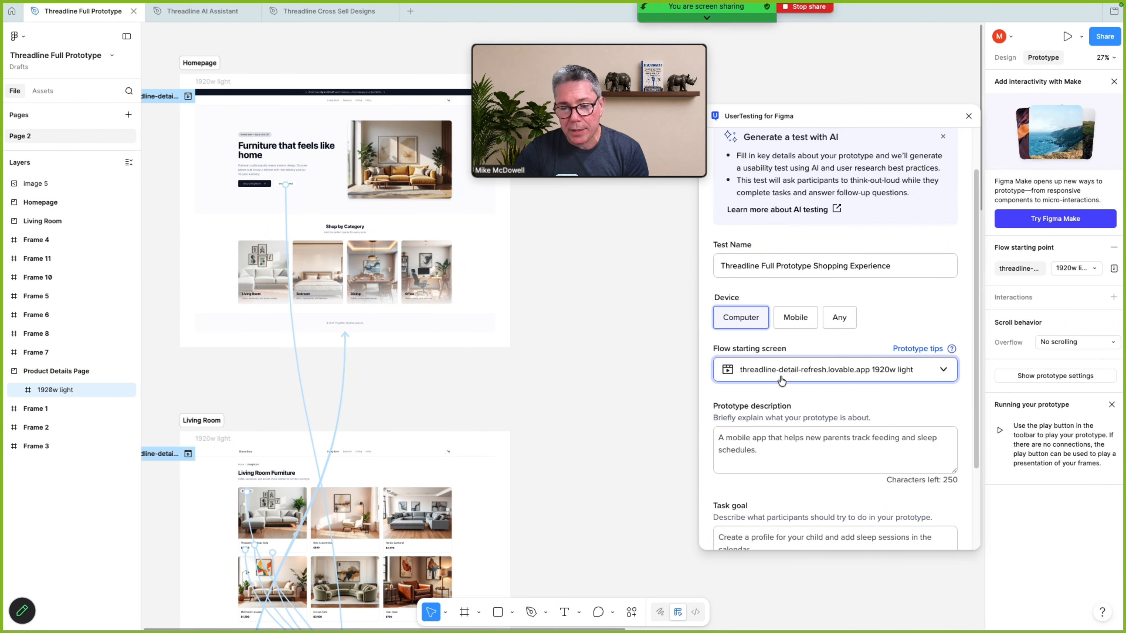
scroll(798, 375, down, 3)
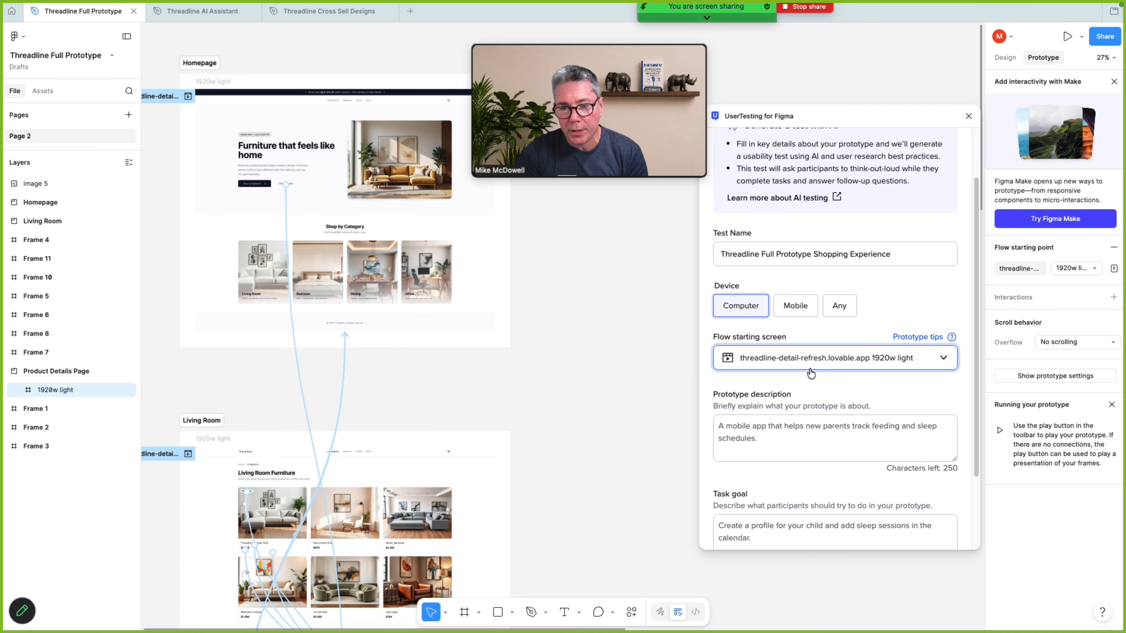
scroll(810, 374, down, 2)
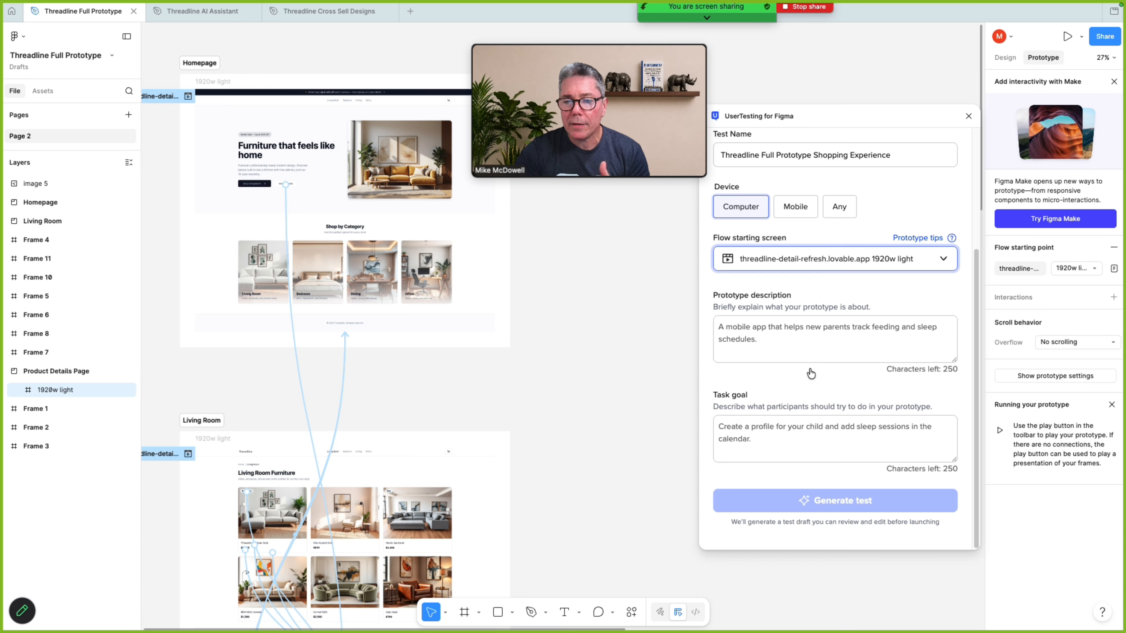
- Set the prototype description to "This is a furniture store shopping experience with full product details and a checkout flow."
click(935, 333)
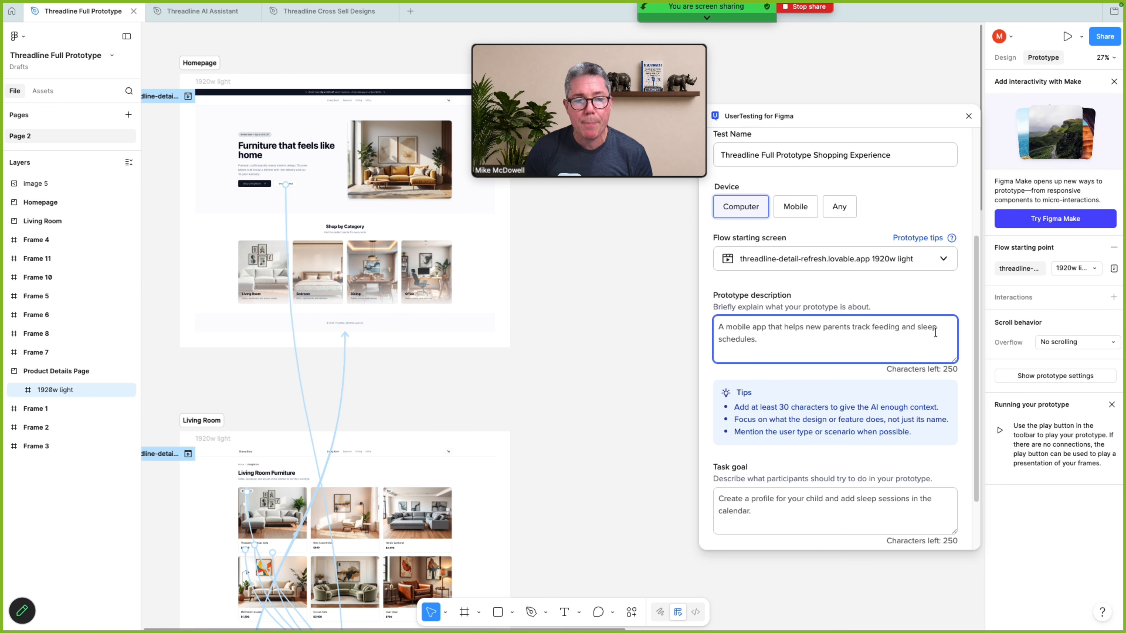
text(This )
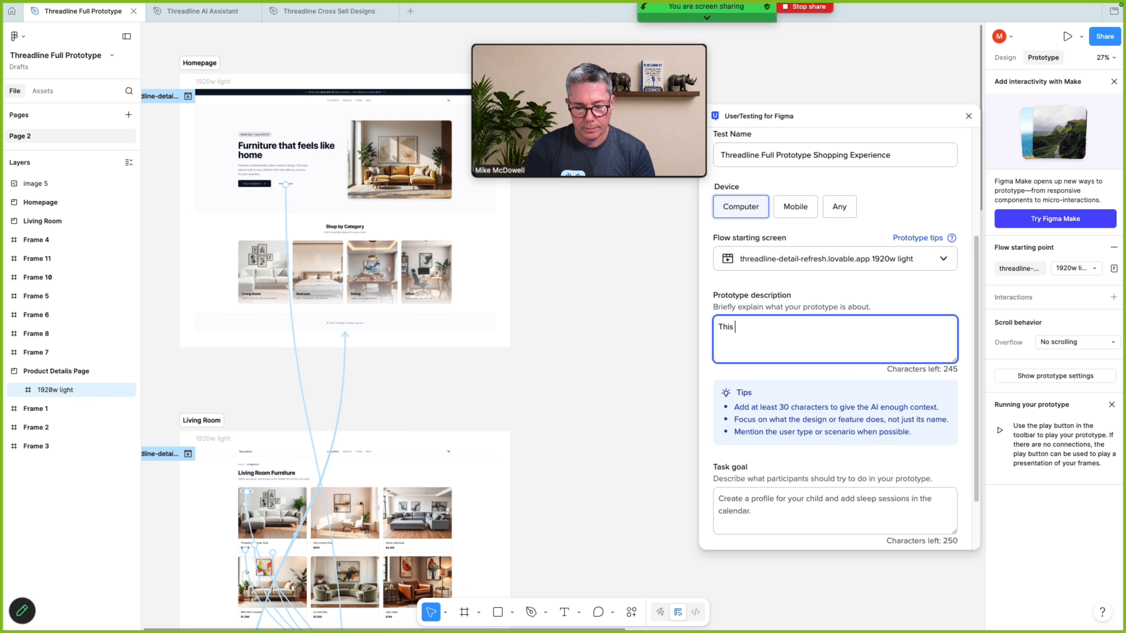
text(is a furniture store shopping exp)
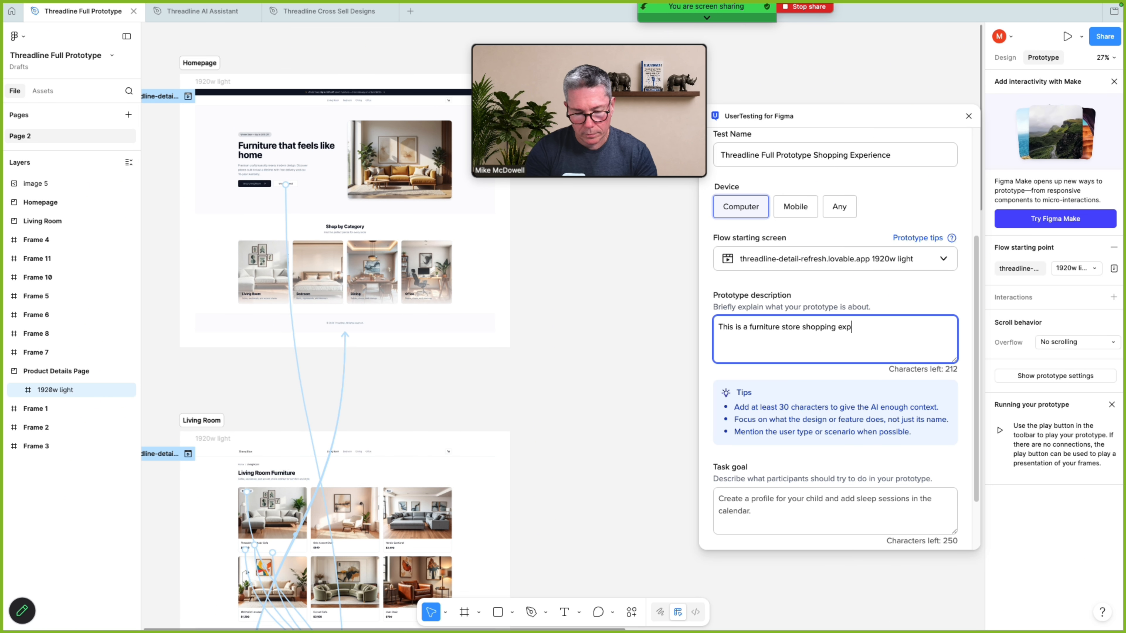
text(erience with full product details and a)
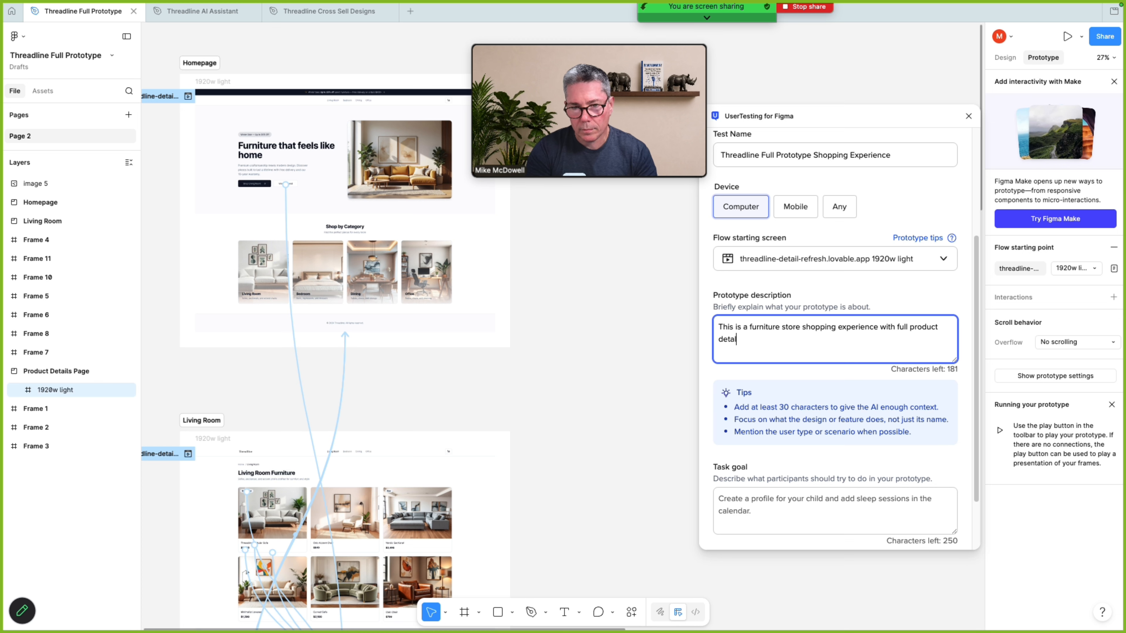
text( checkout flow.)
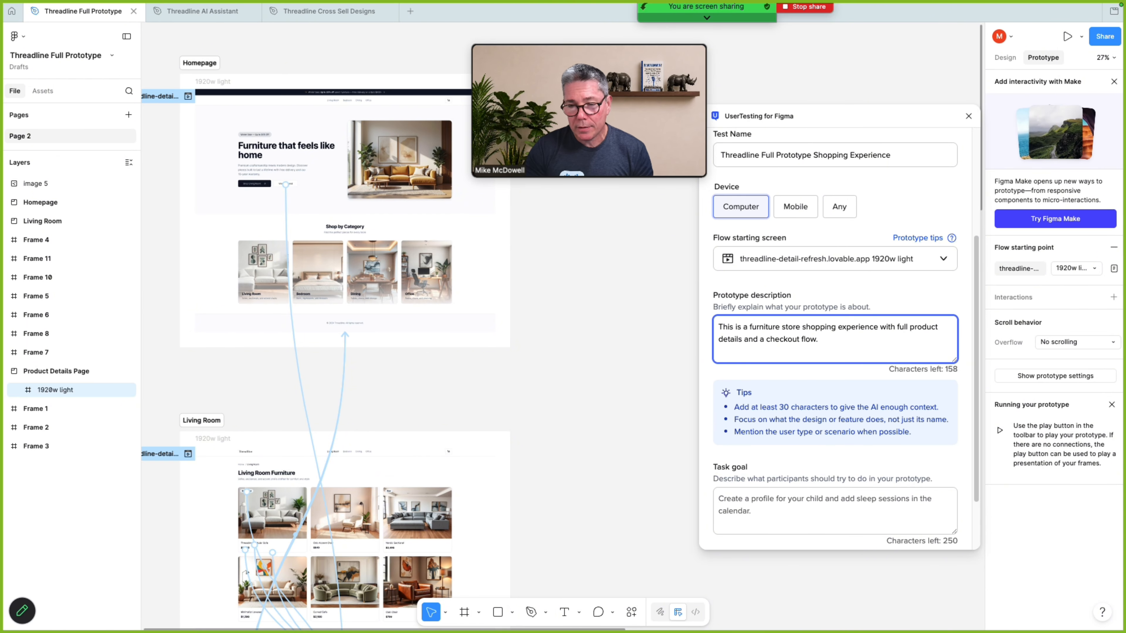
- Set the task goal to "Search for the modular sofa, review the product details and complete a purchase." and generate the test
scroll(800, 416, down, 3)
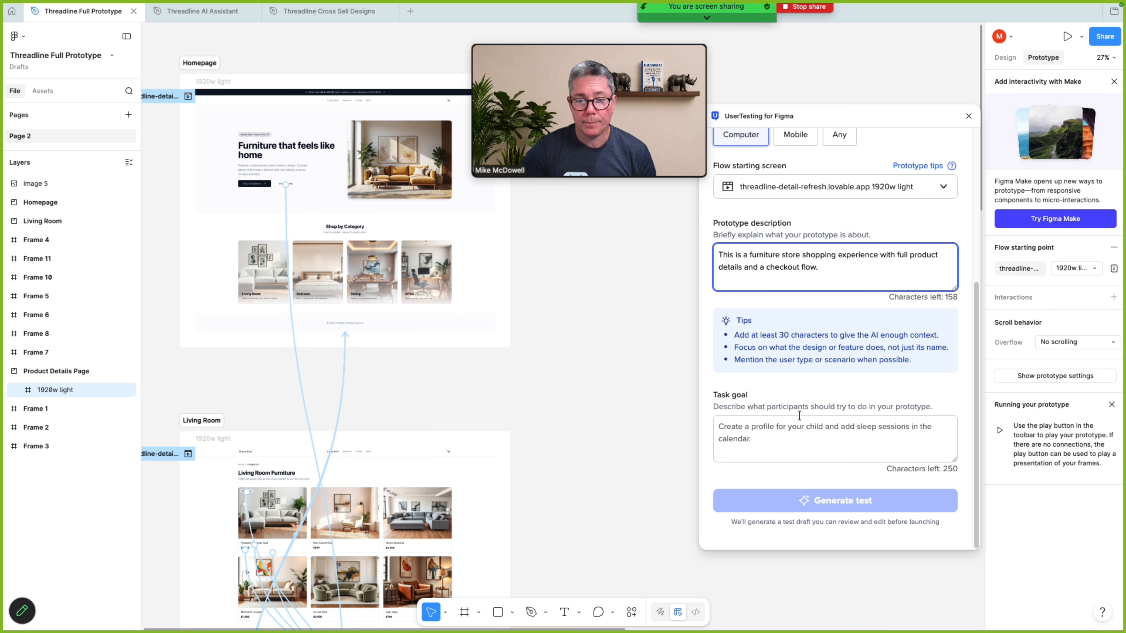
click(792, 439)
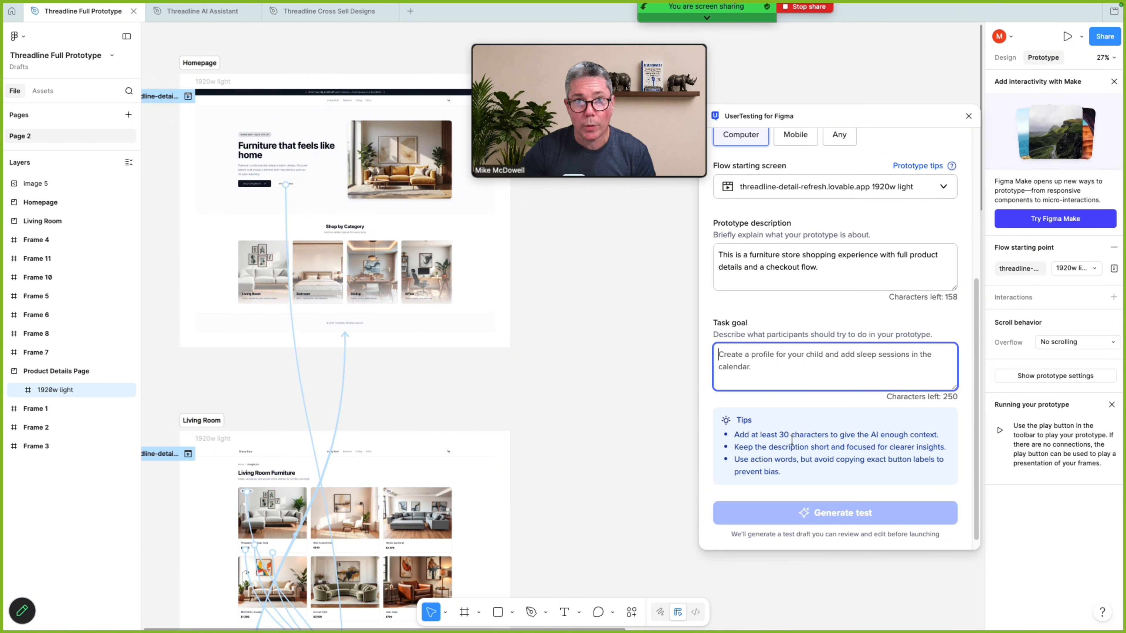
text(Search fo)
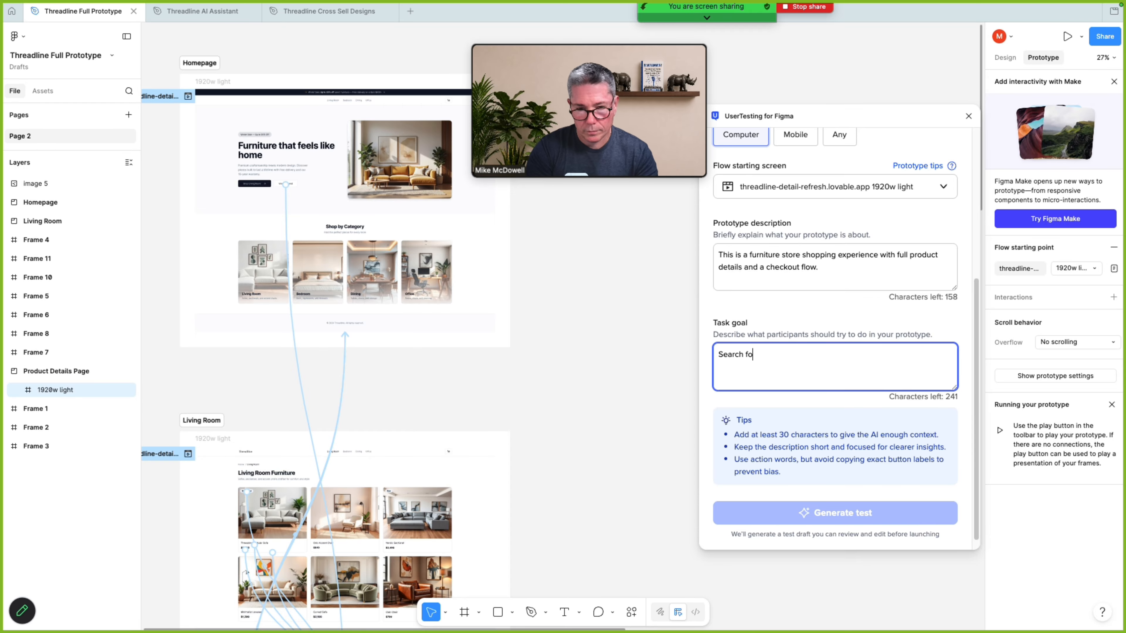
text(r the modular sofa,)
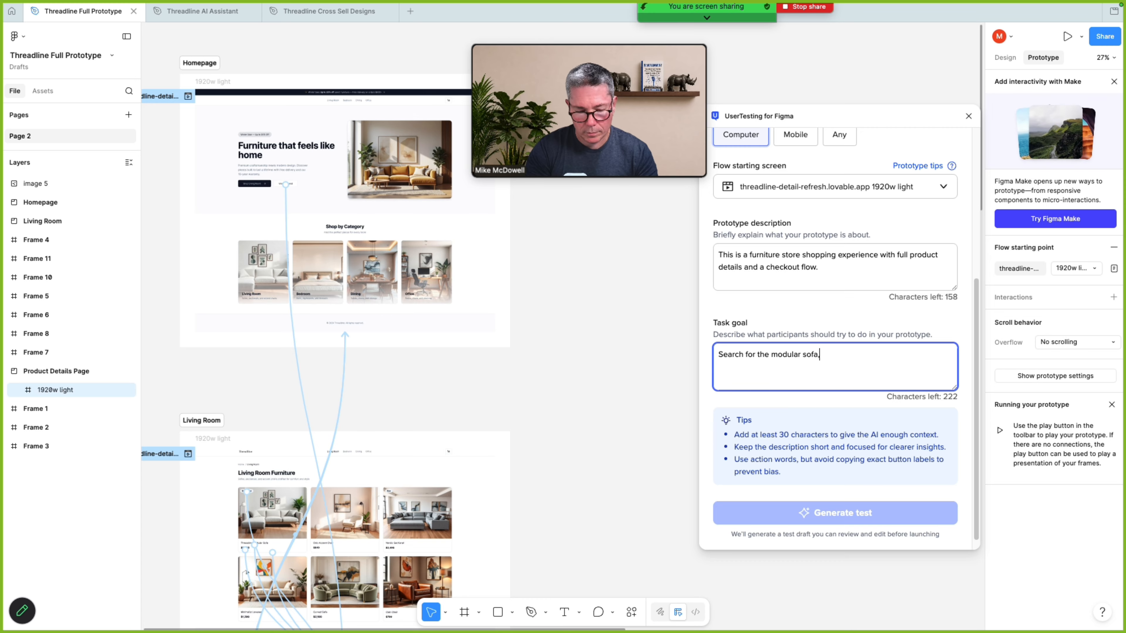
text( review the product details and complete a purchase.)
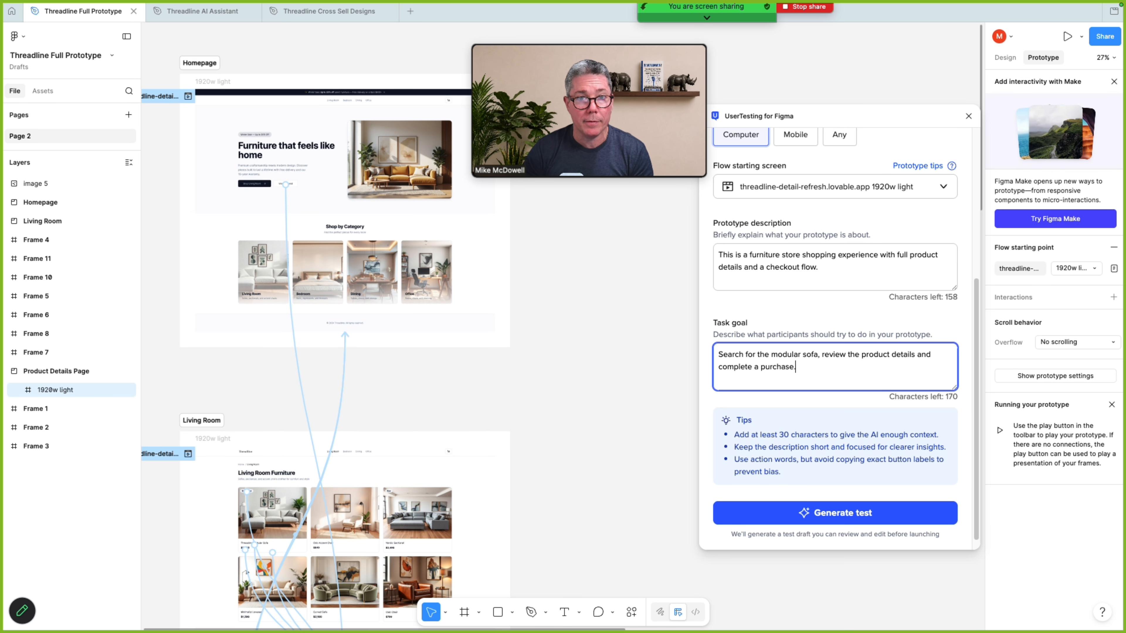
click(802, 509)
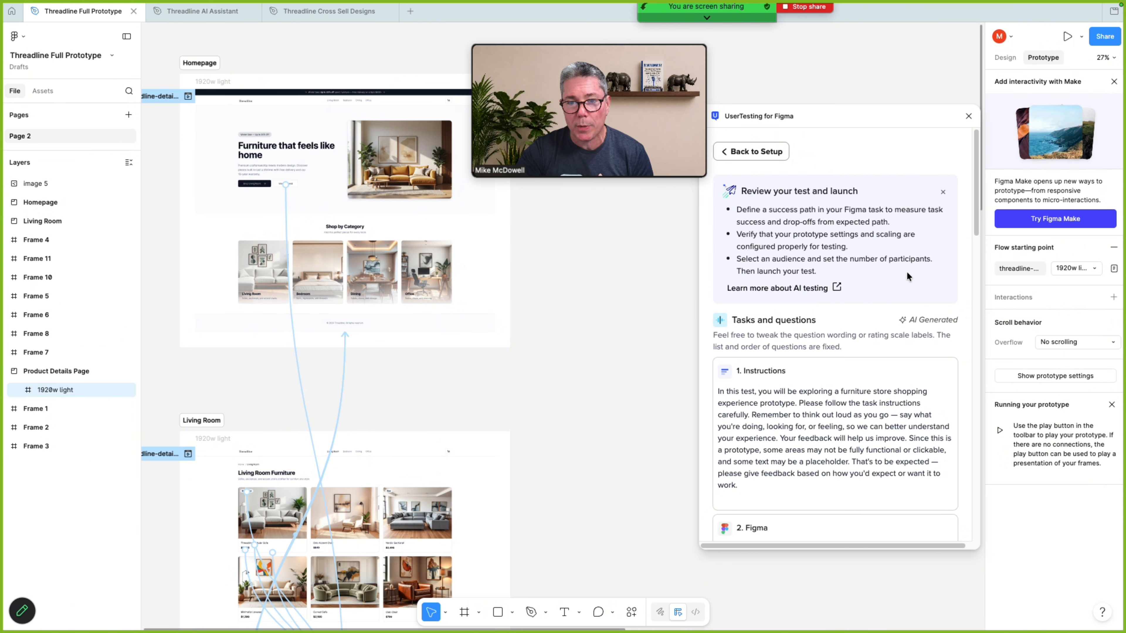
- Review the launch tips and the generated Instructions task, checking its editable text without changing it
scroll(907, 271, down, 3)
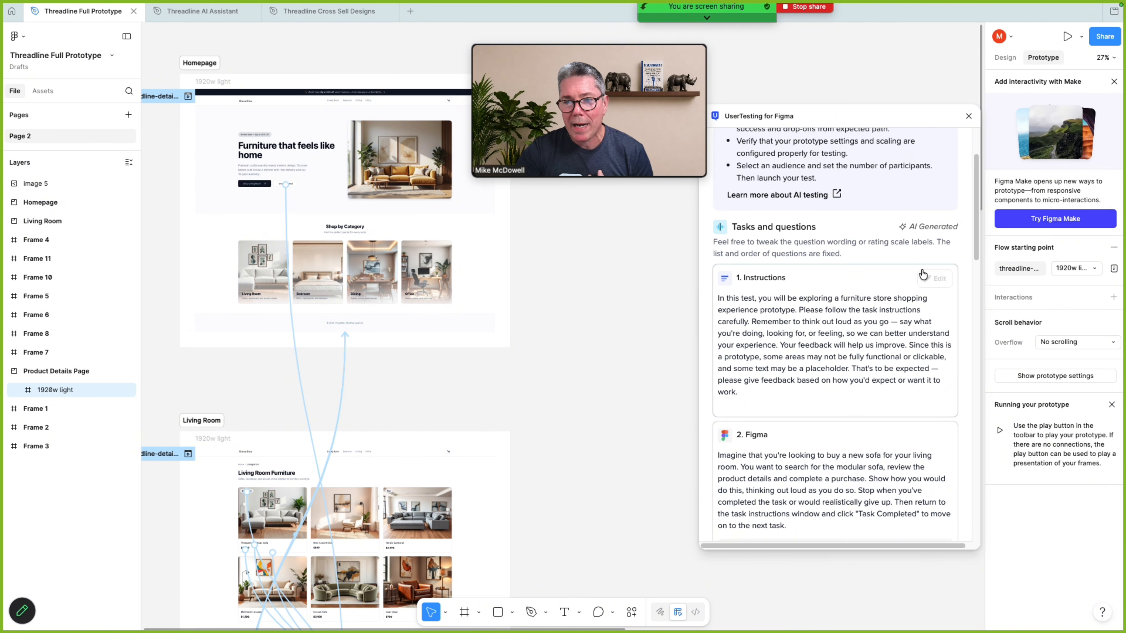
scroll(923, 271, down, 1)
mouse_move(815, 263)
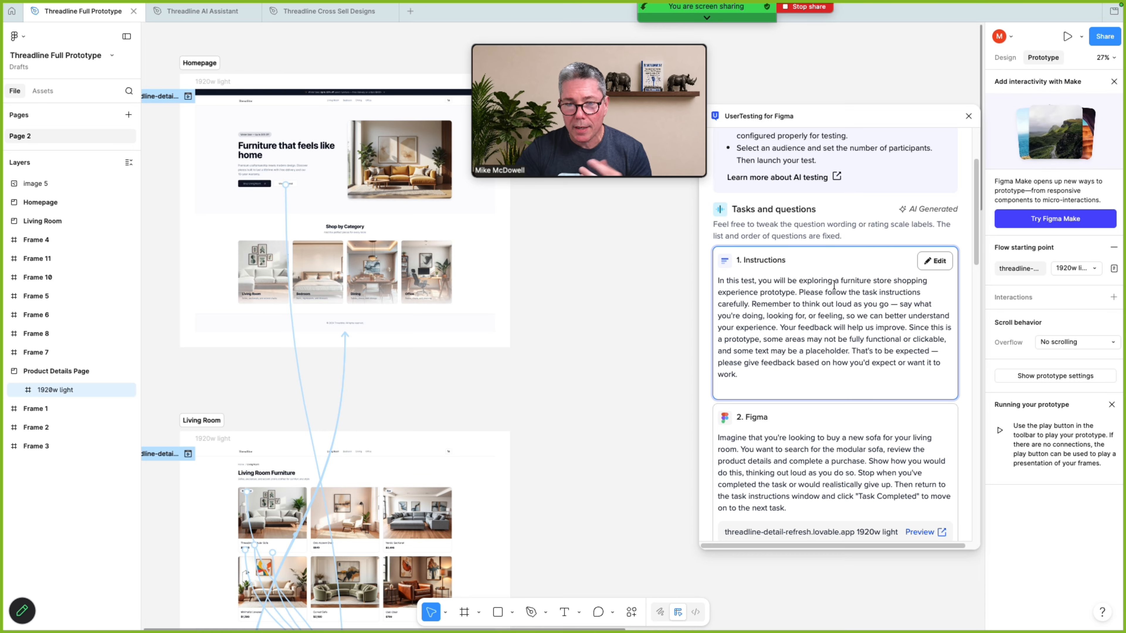
scroll(851, 293, down, 1)
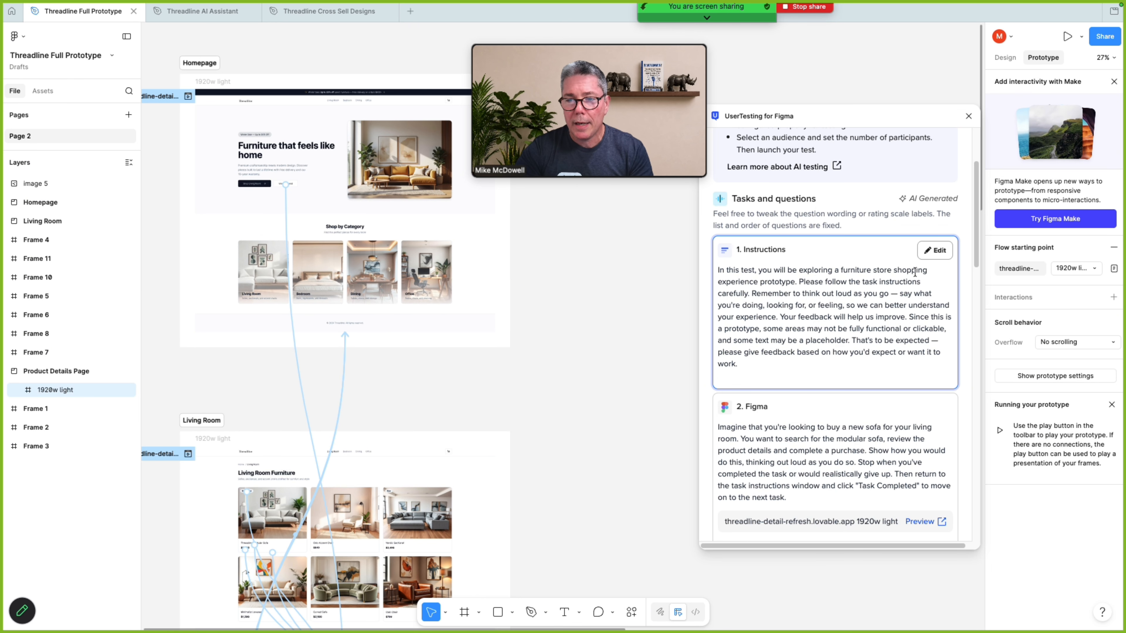
click(935, 251)
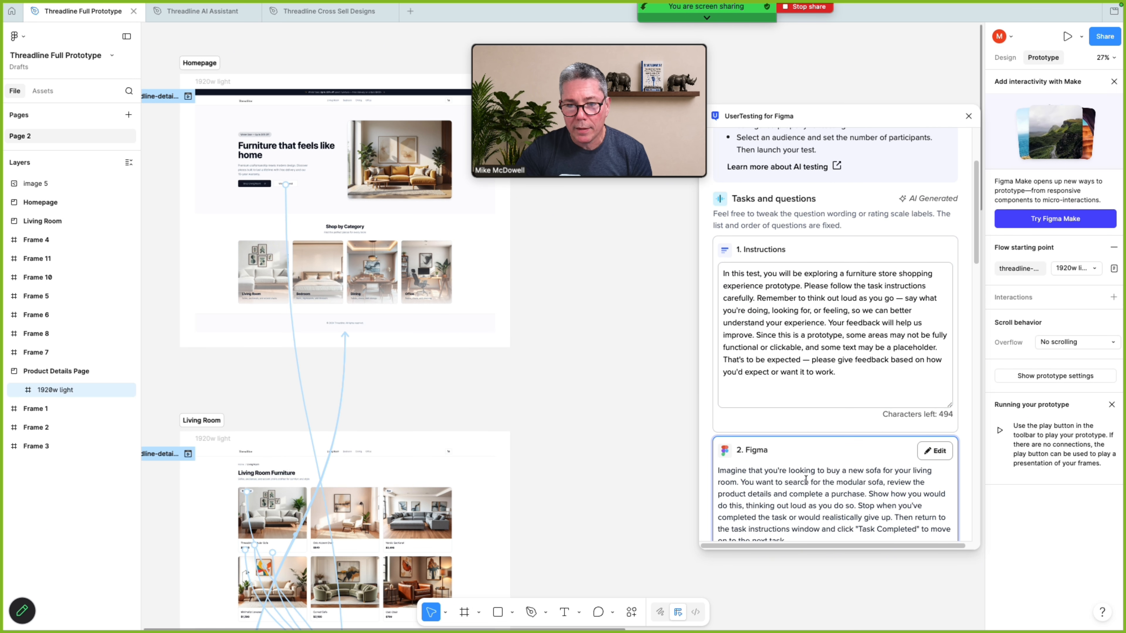
click(961, 429)
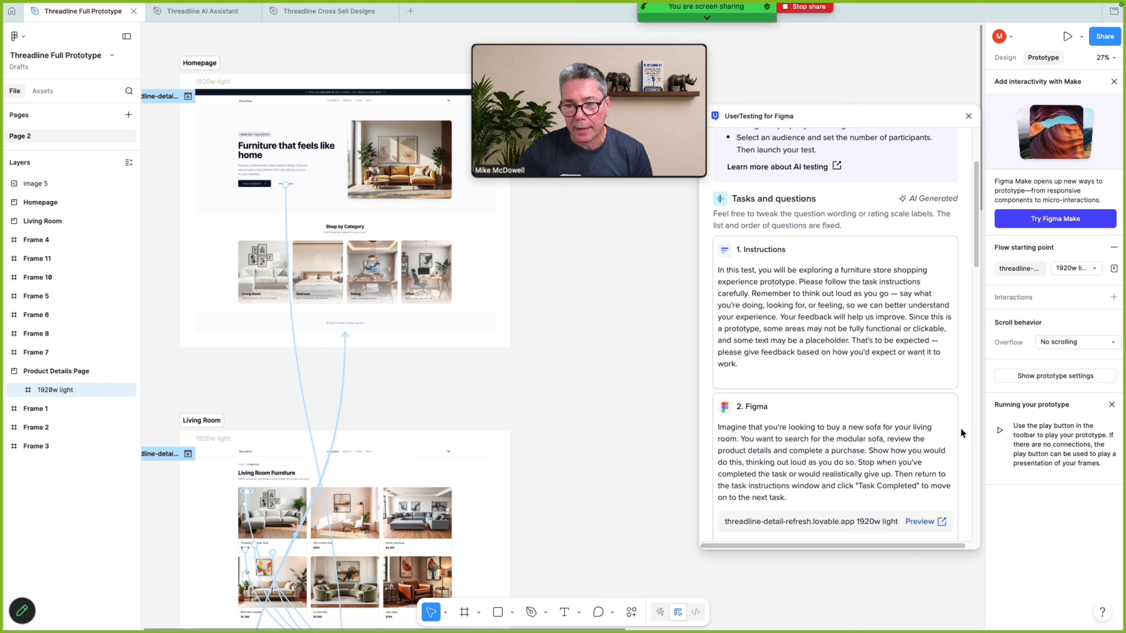
- Review the generated Figma task and its prototype scaling options, keeping Fit width
scroll(862, 345, down, 4)
scroll(862, 345, down, 3)
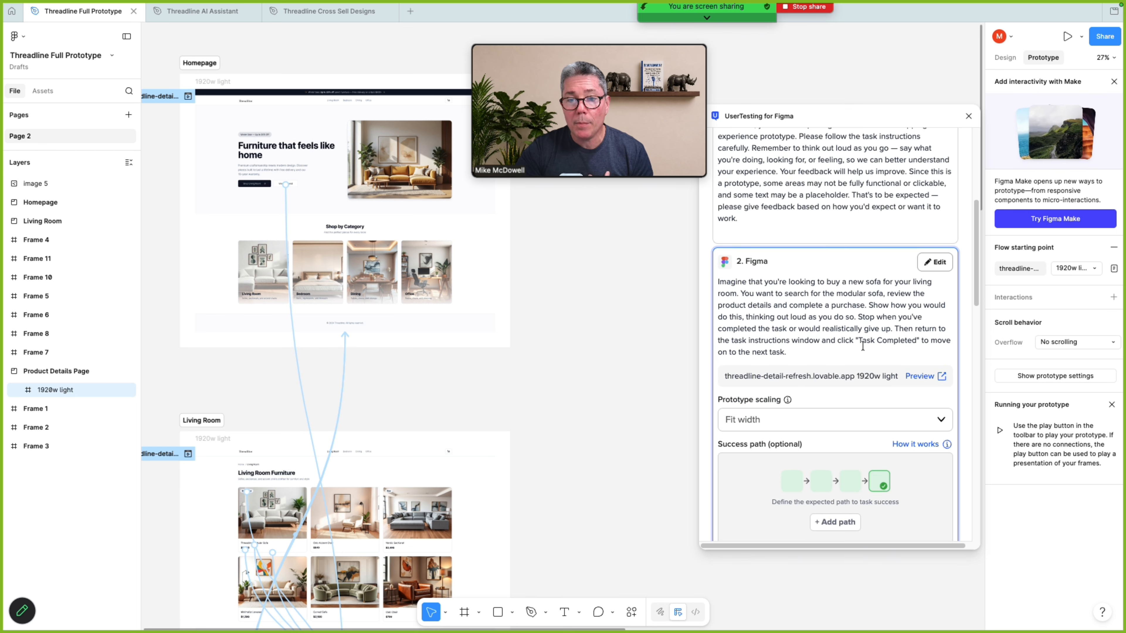
scroll(863, 345, down, 1)
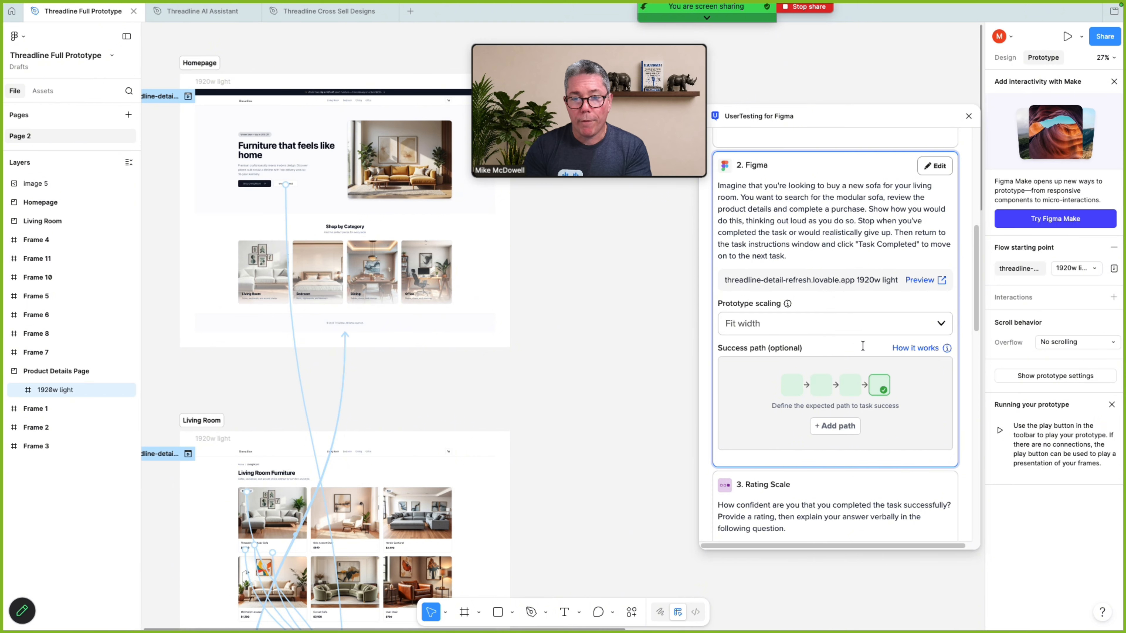
click(896, 333)
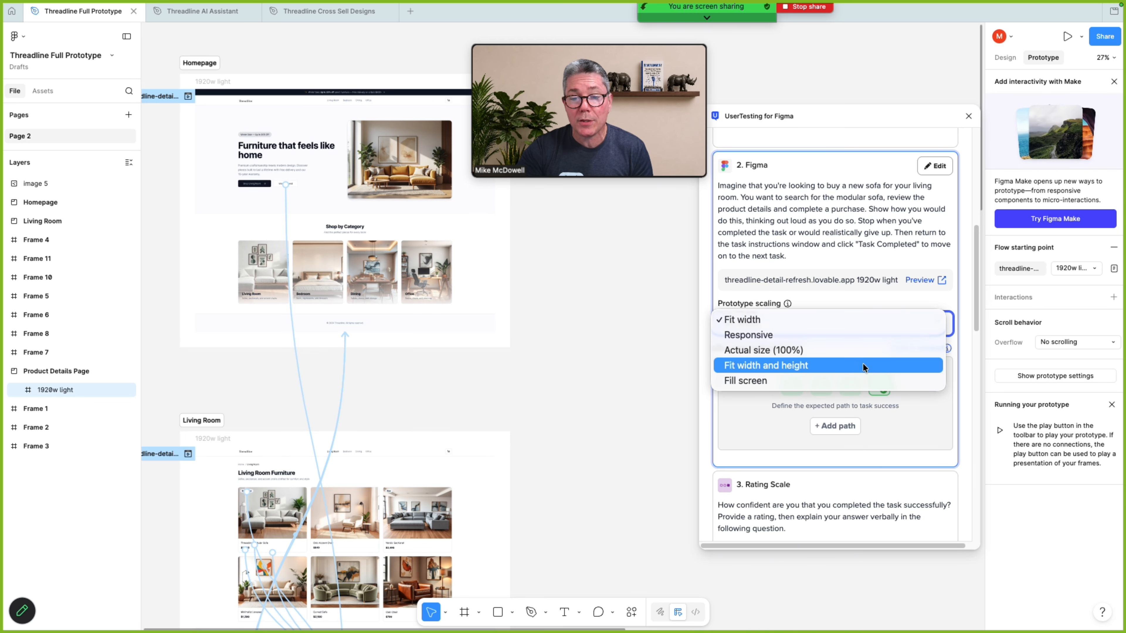
click(898, 302)
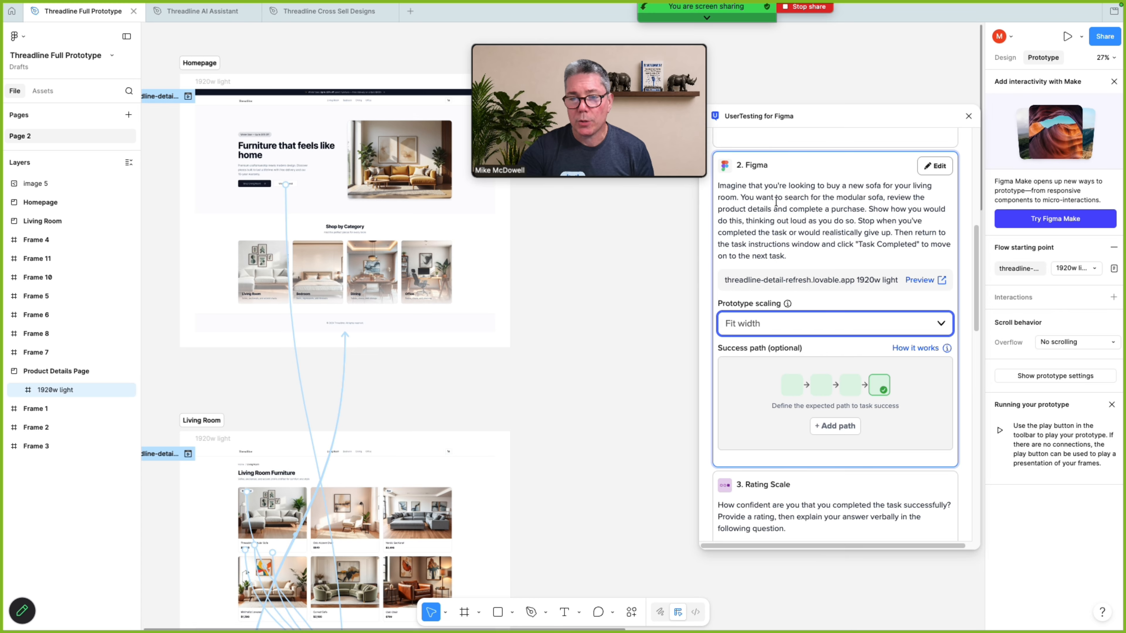
- Start a success path for the Figma task and add the Living Room and Product Details Page screens to it
click(846, 433)
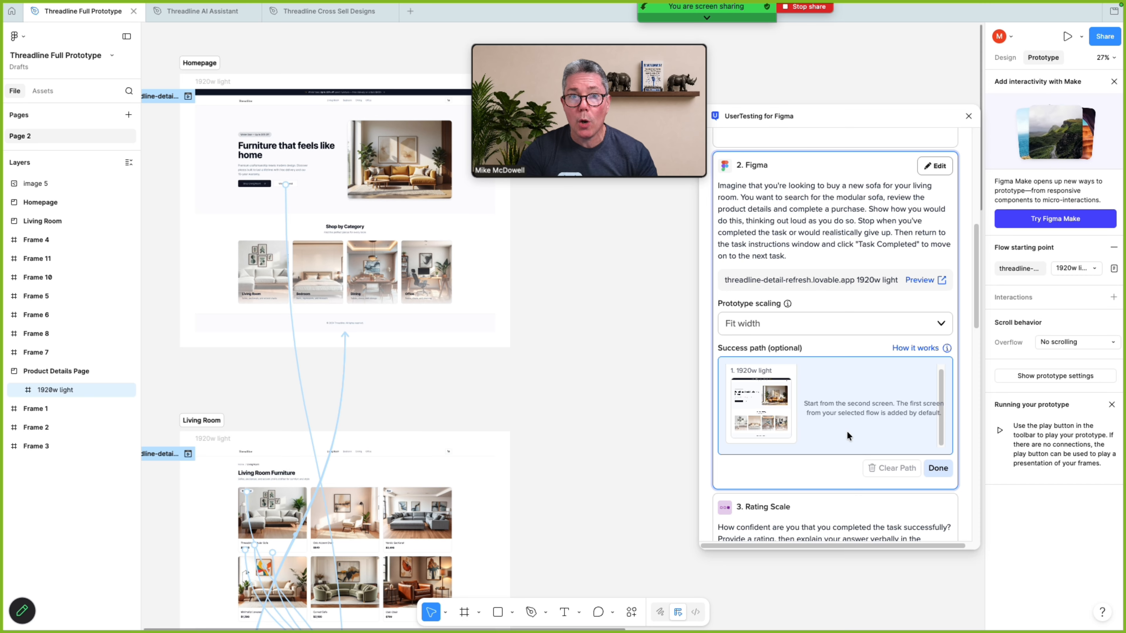
mouse_move(774, 399)
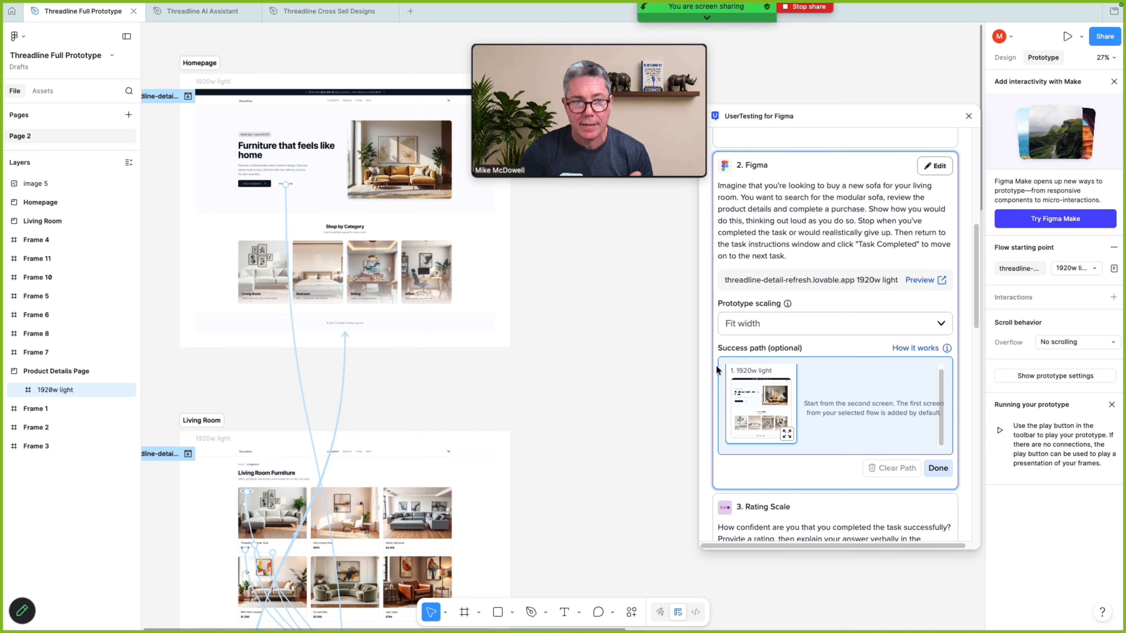
scroll(421, 270, up, 1)
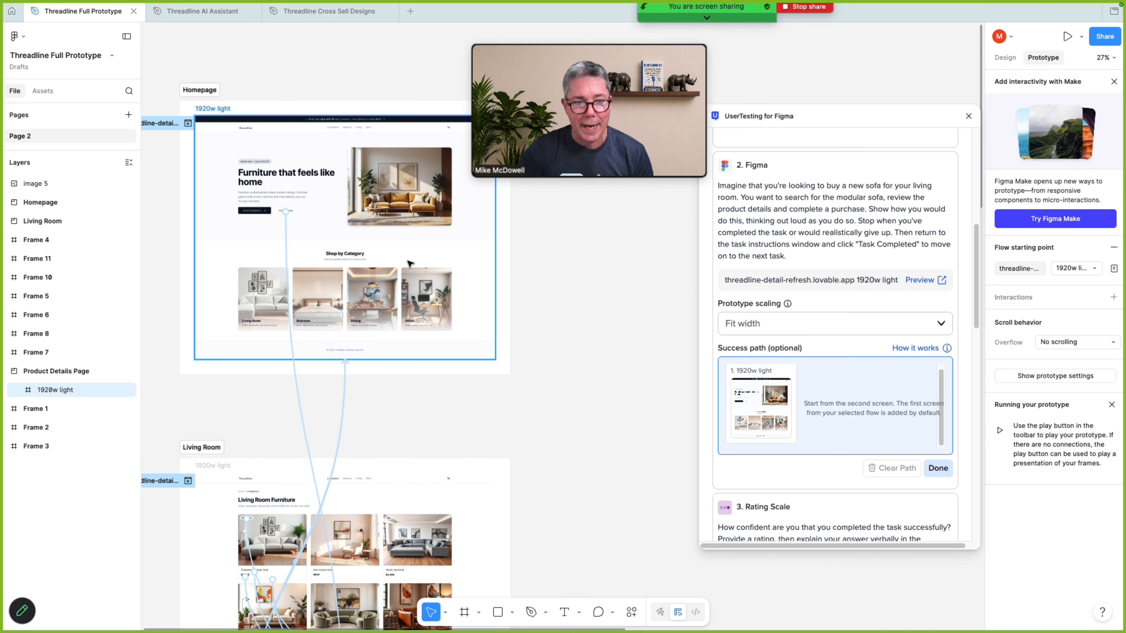
scroll(408, 266, down, 3)
scroll(407, 267, down, 3)
click(409, 271)
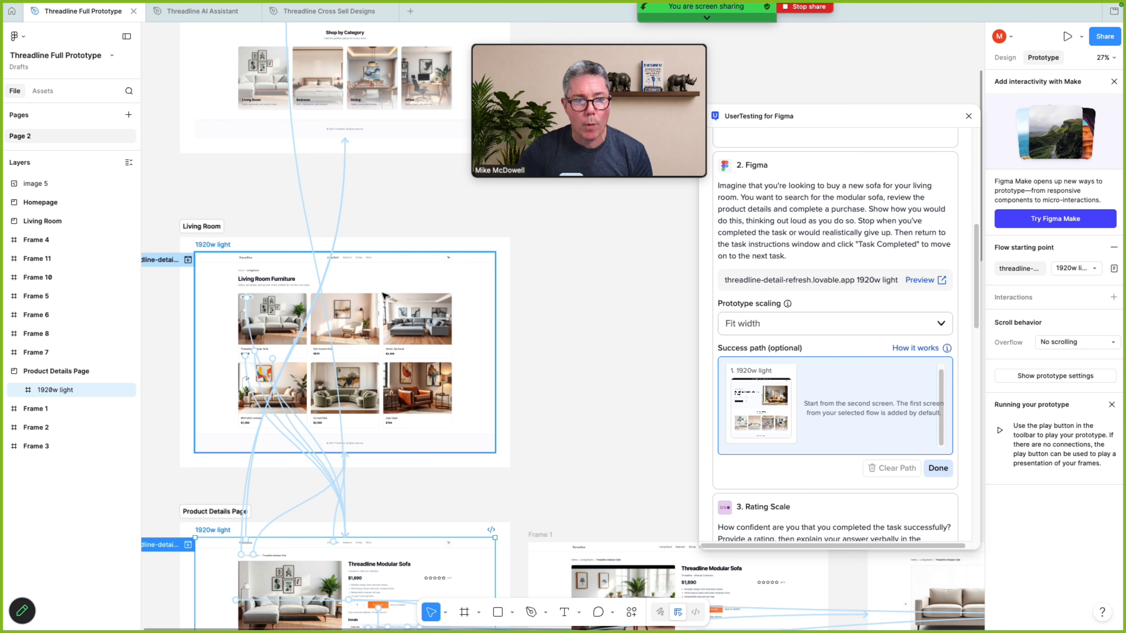
scroll(393, 301, down, 6)
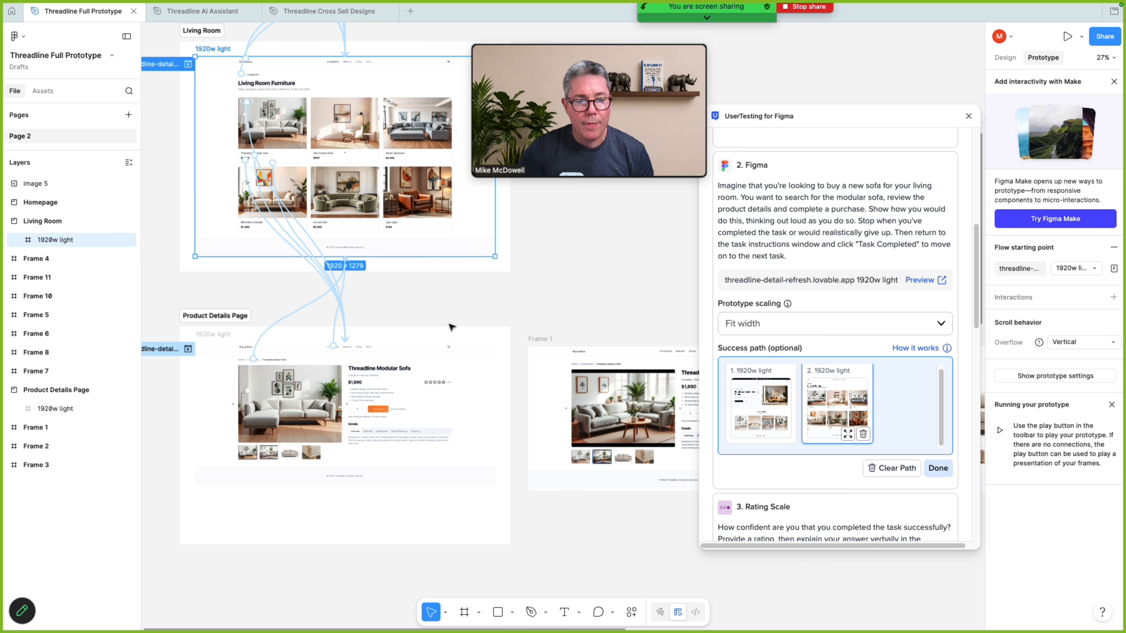
click(407, 381)
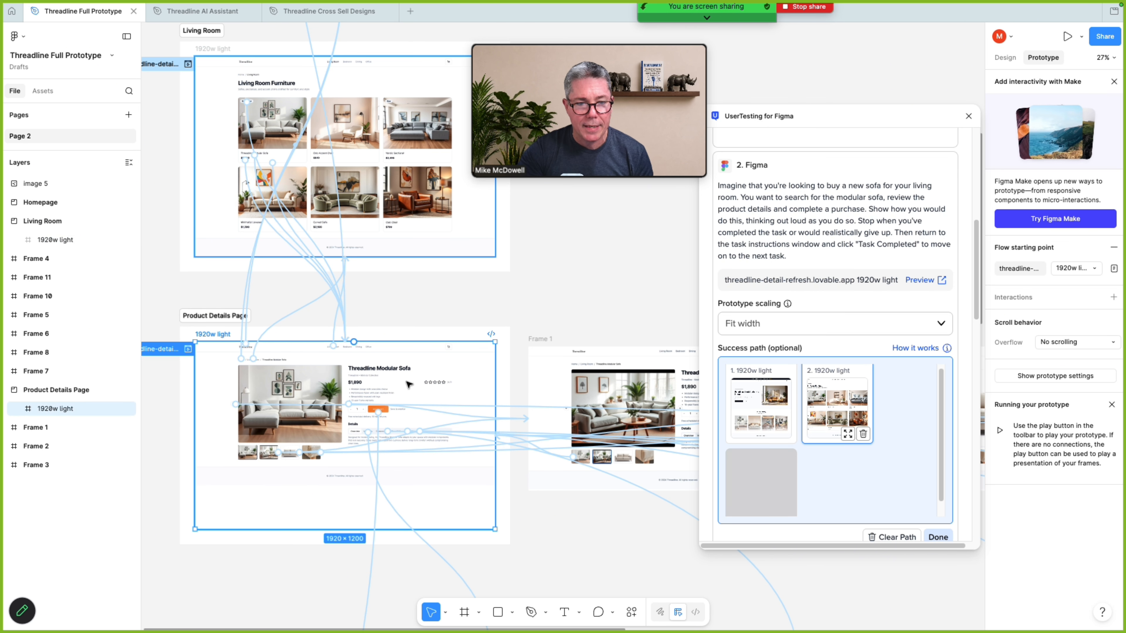
- Add Frame 5 and the shopping cart screen, Frame 8, to the success path
scroll(426, 406, down, 9)
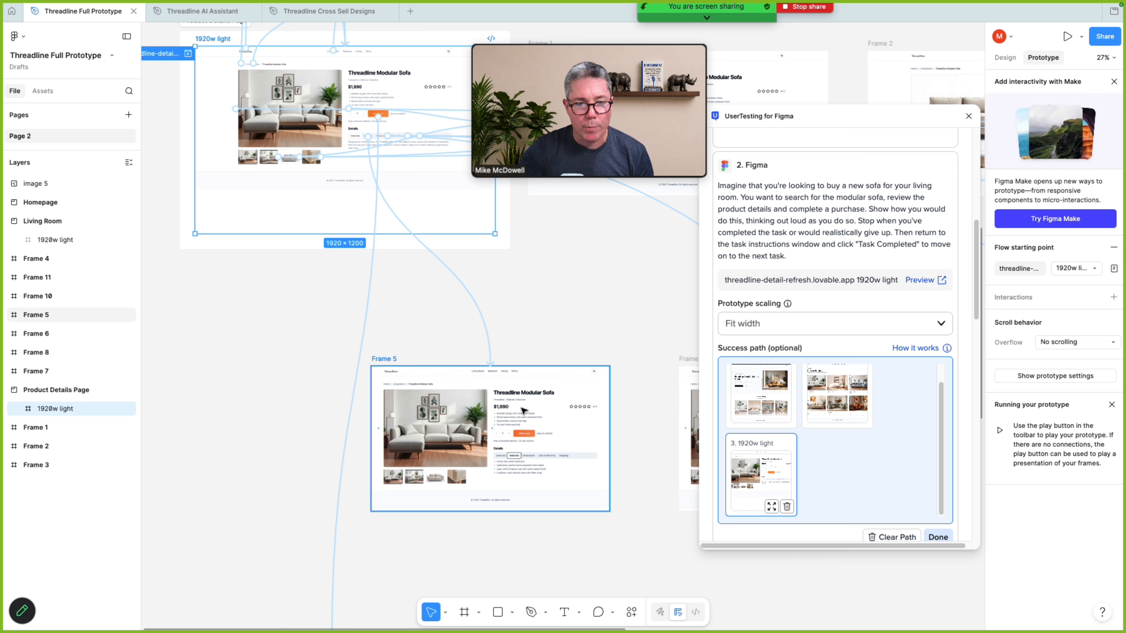
click(537, 422)
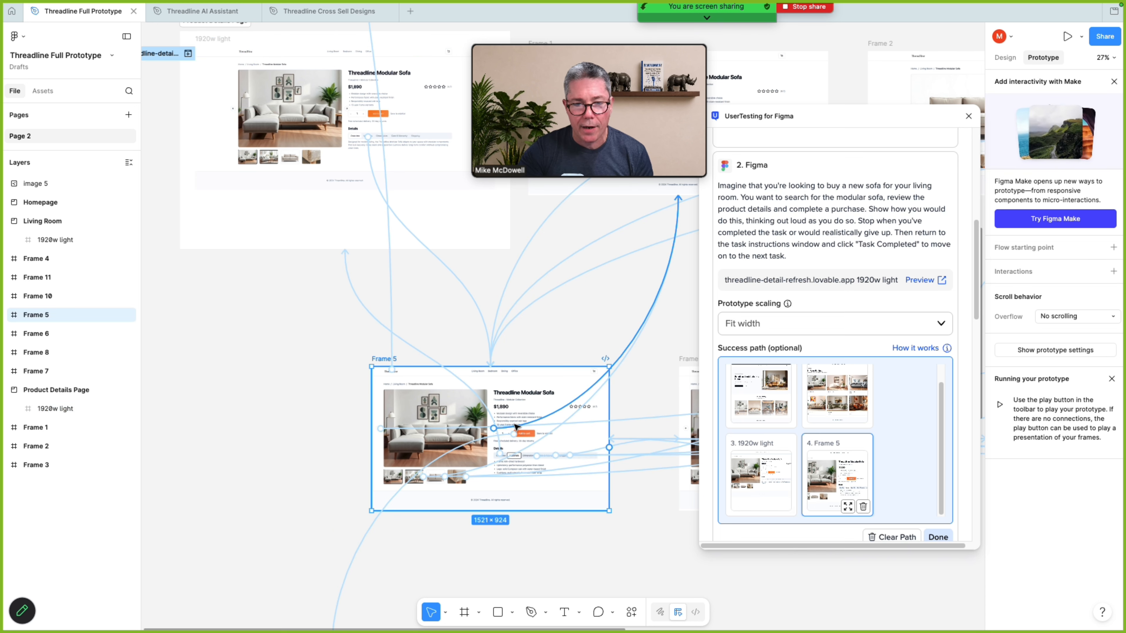
scroll(510, 425, down, 3)
scroll(508, 425, down, 2)
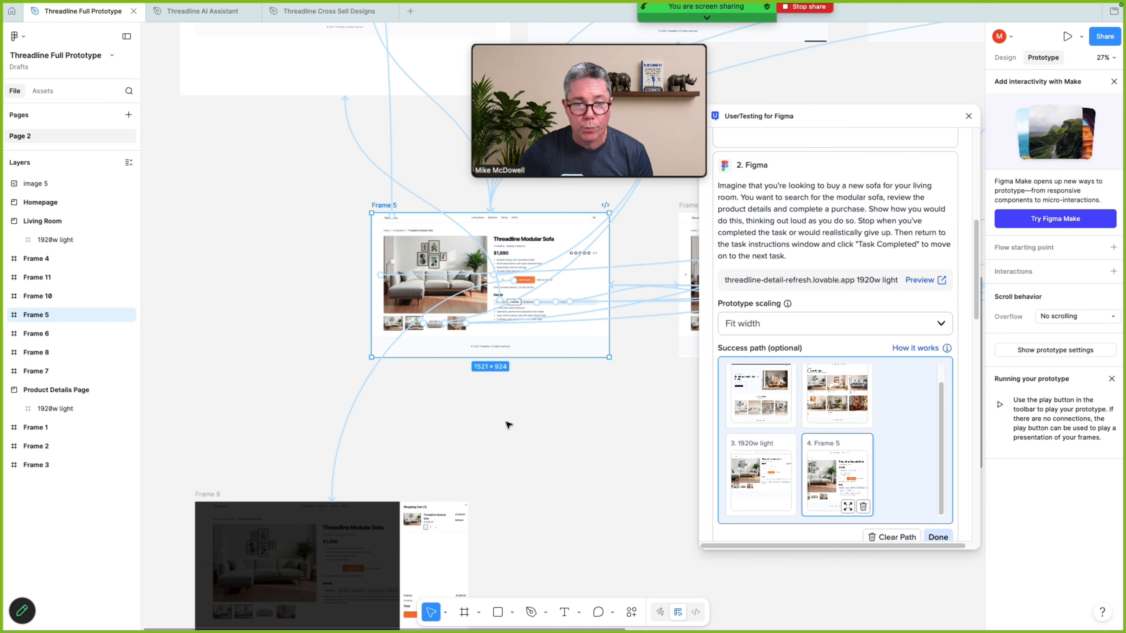
scroll(510, 421, down, 5)
click(464, 355)
- Add the checkout screen, Frame 11, and the order confirmation screen, Frame 10, and finish the success path
scroll(370, 464, down, 4)
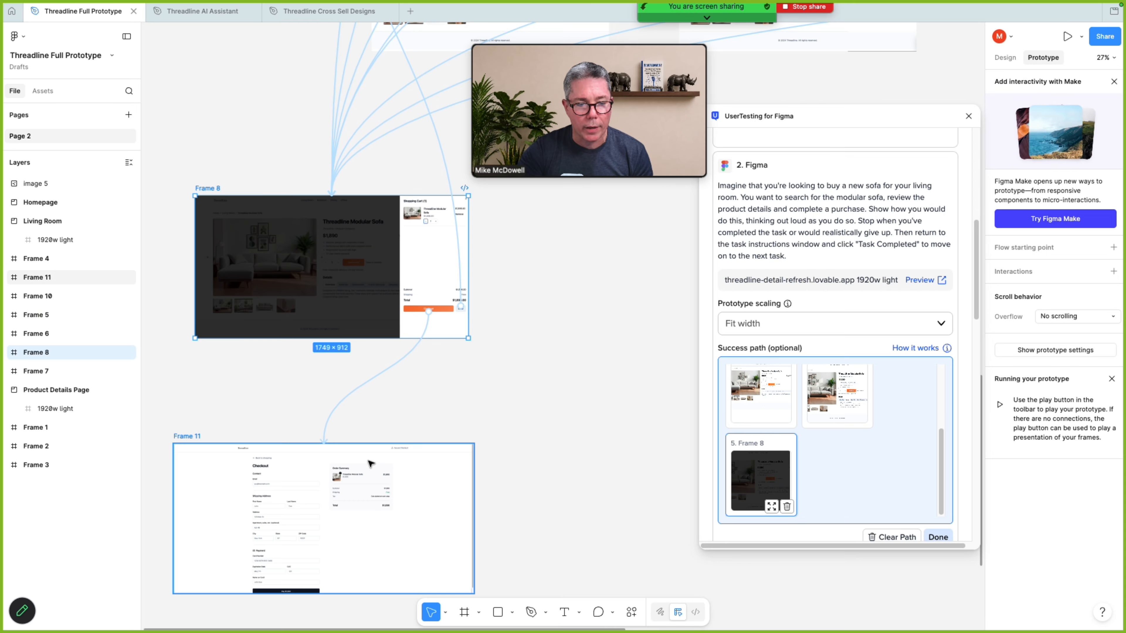
scroll(371, 463, down, 5)
click(384, 356)
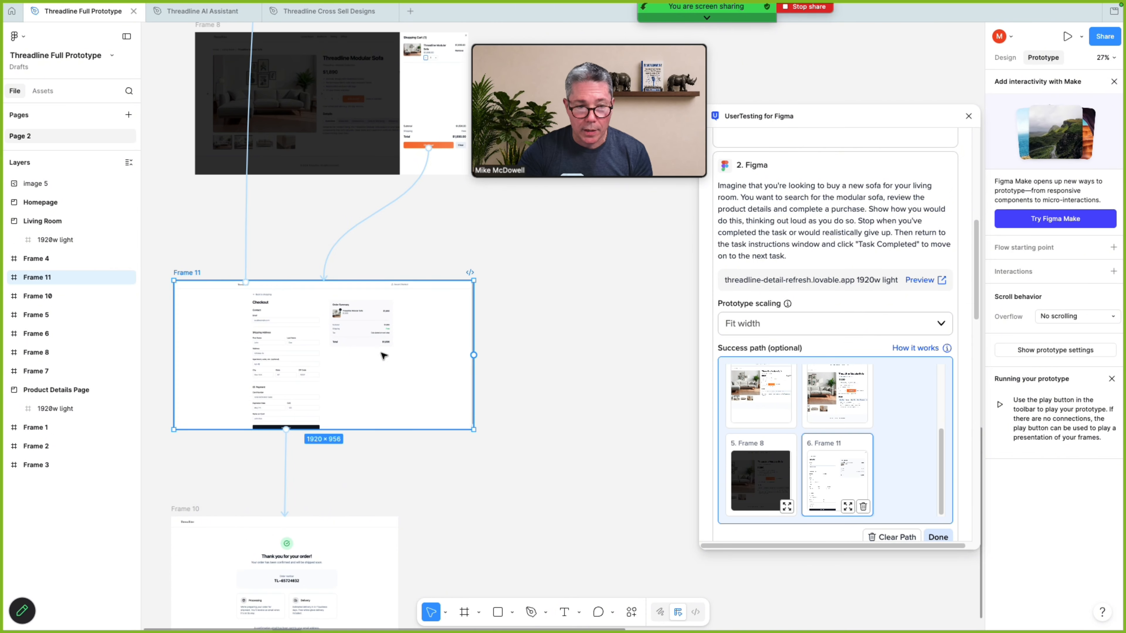
scroll(384, 355, down, 3)
click(381, 448)
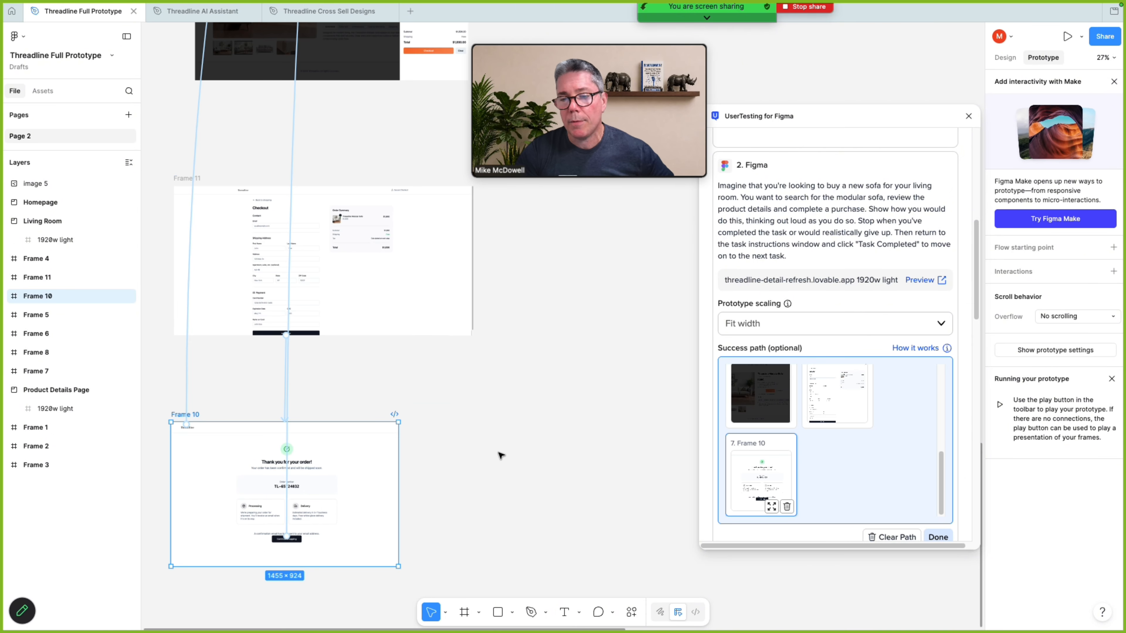
scroll(830, 452, up, 4)
scroll(829, 451, down, 4)
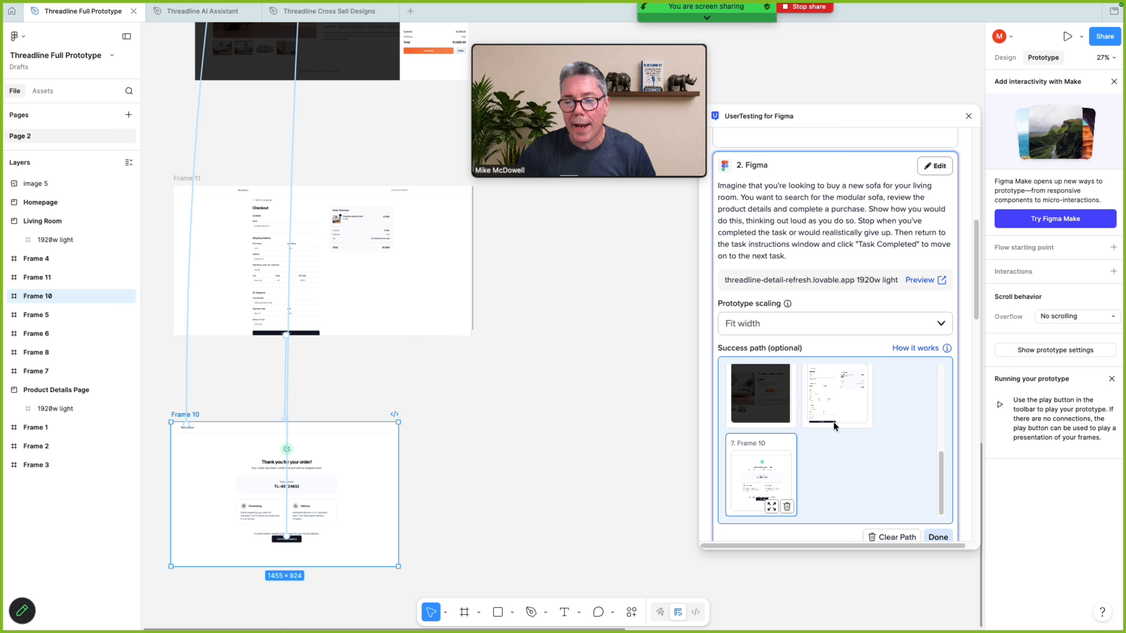
scroll(875, 426, down, 5)
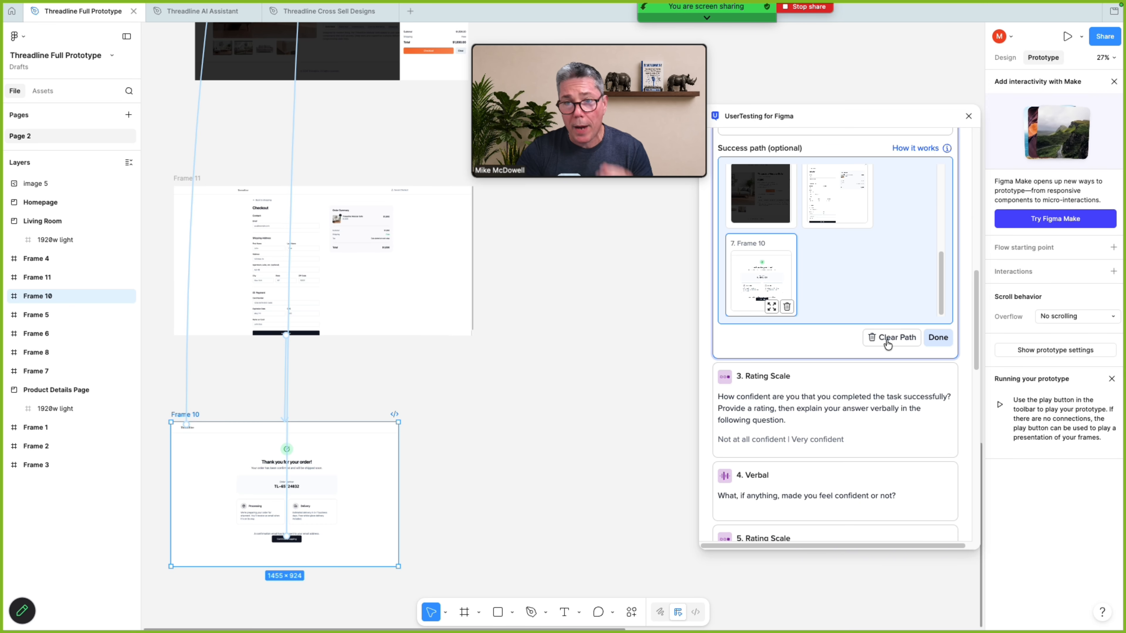
click(930, 344)
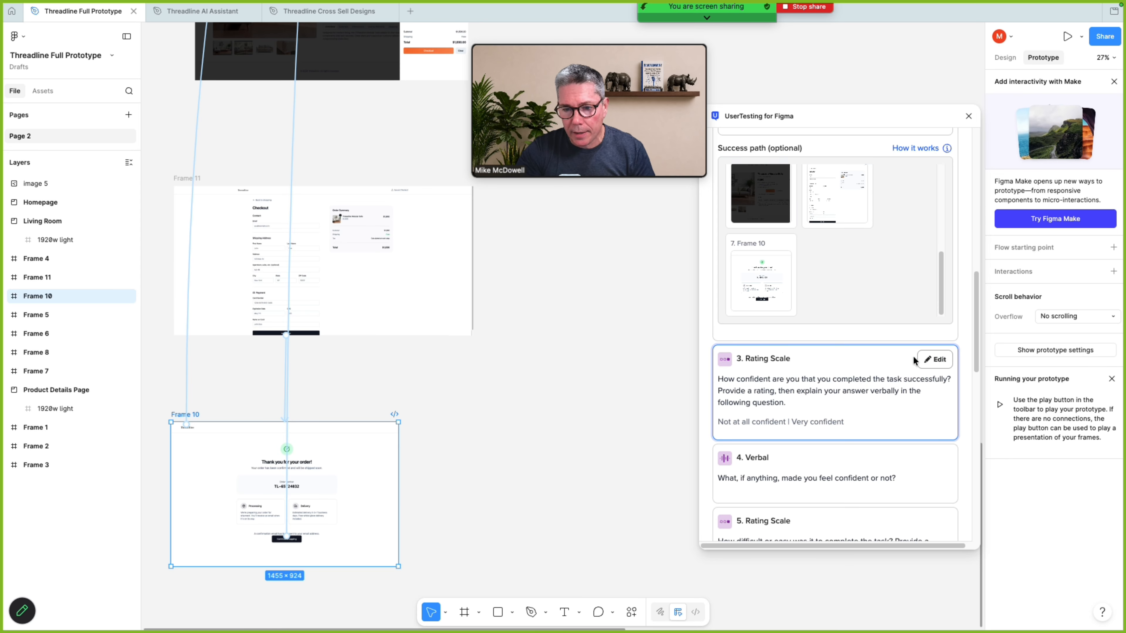
- Review the follow-up rating scale and verbal questions after the Figma task, and check which question types can be added
scroll(817, 371, down, 3)
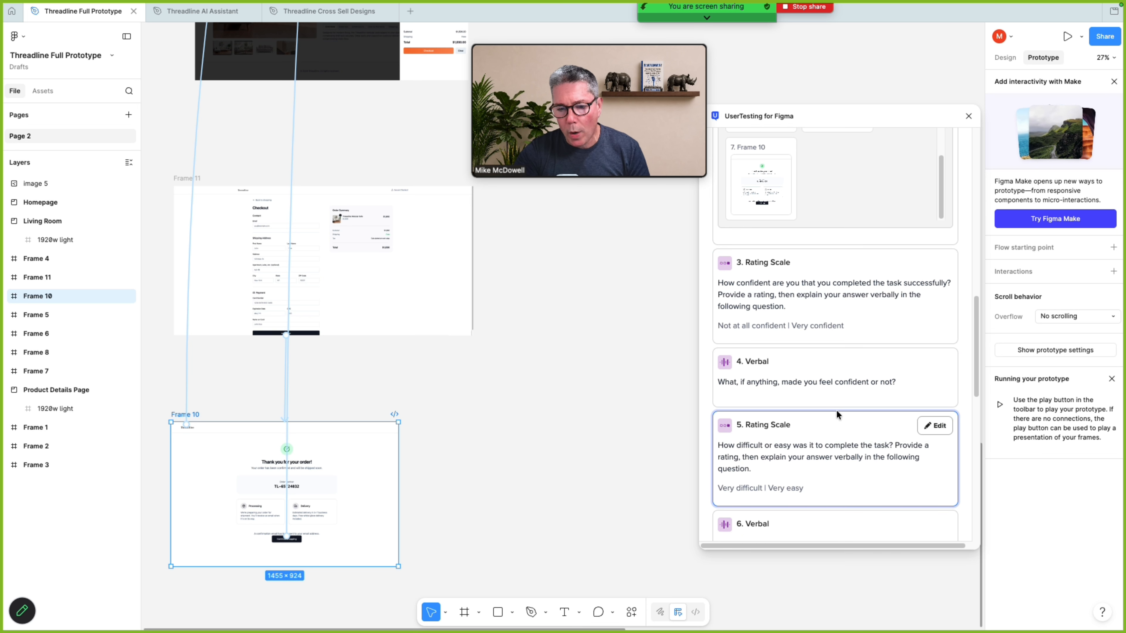
scroll(816, 374, down, 7)
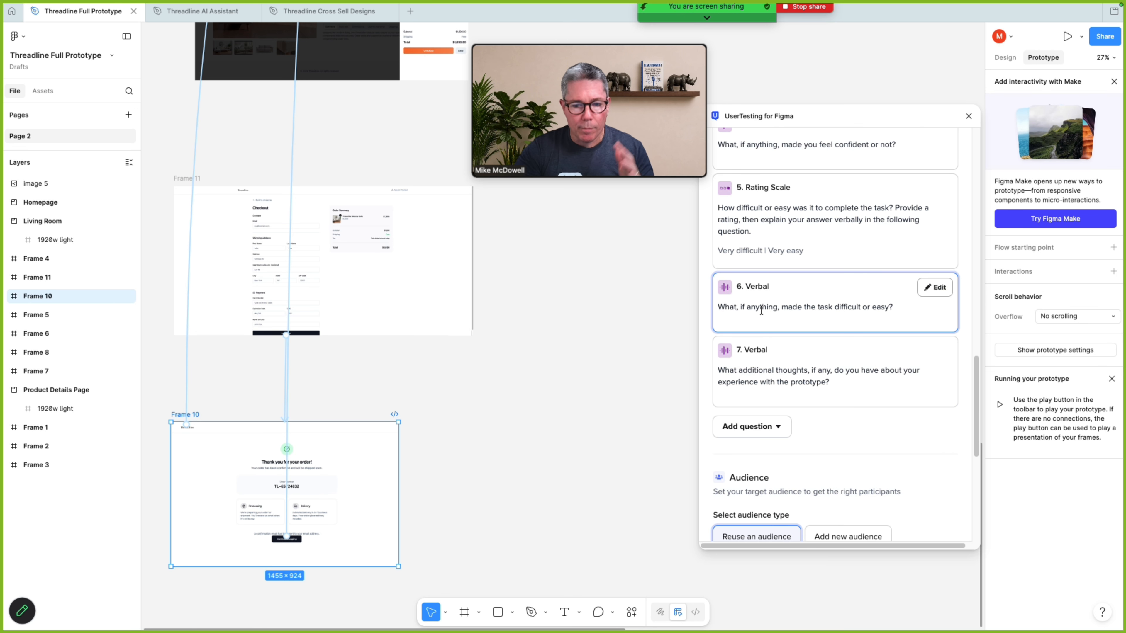
click(779, 428)
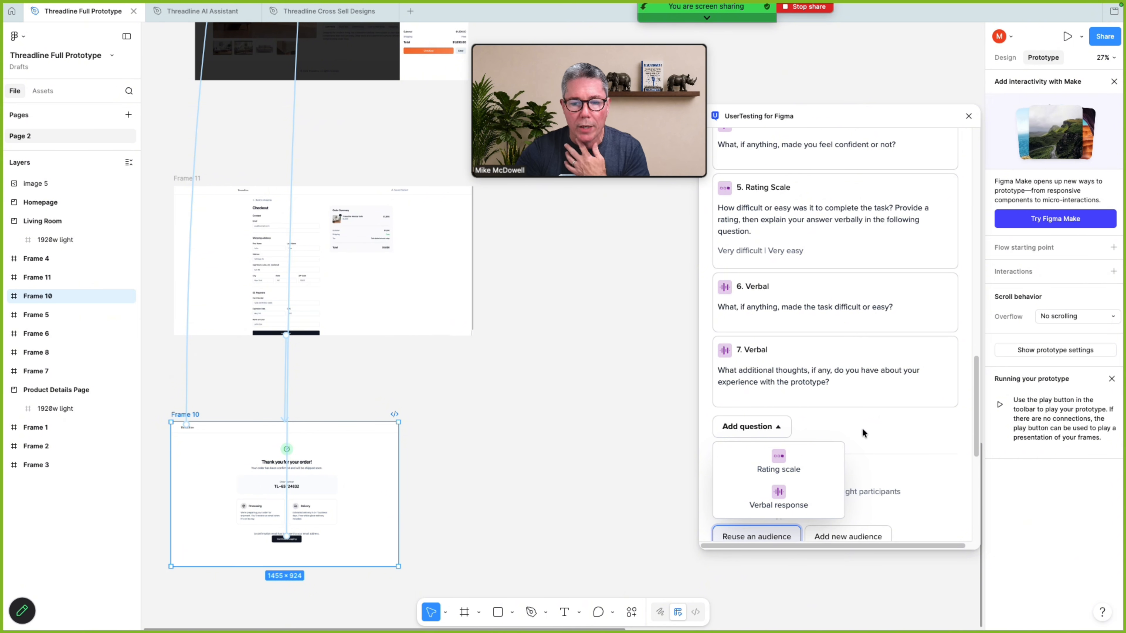
click(836, 420)
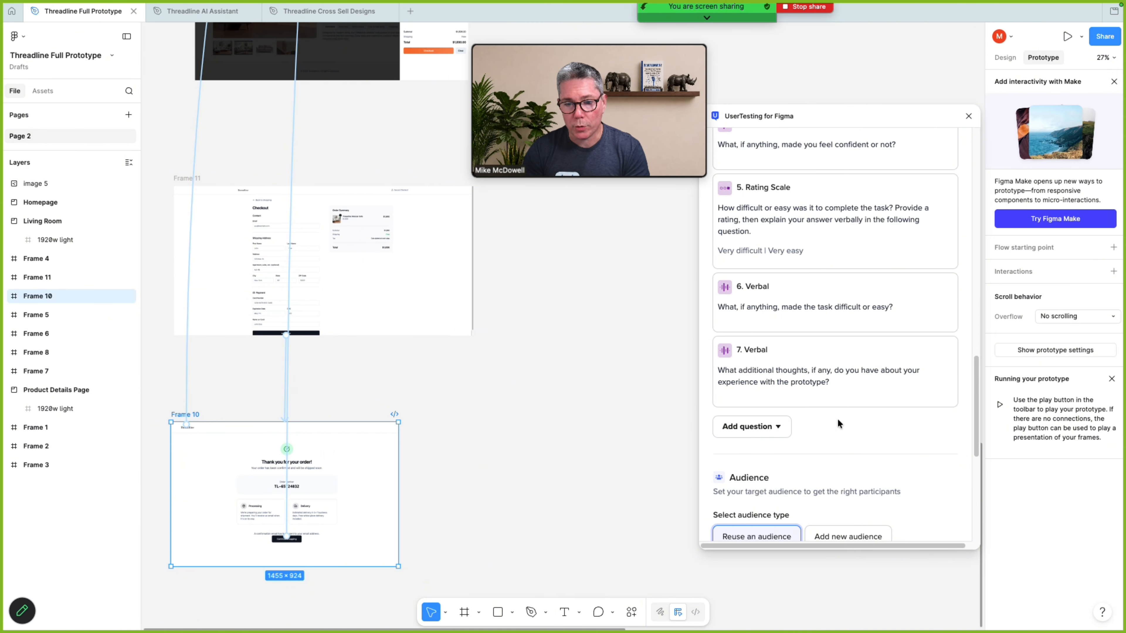
- Examine the test's audience settings and the recruitment sources offered for a new audience
scroll(837, 419, down, 2)
scroll(873, 337, down, 6)
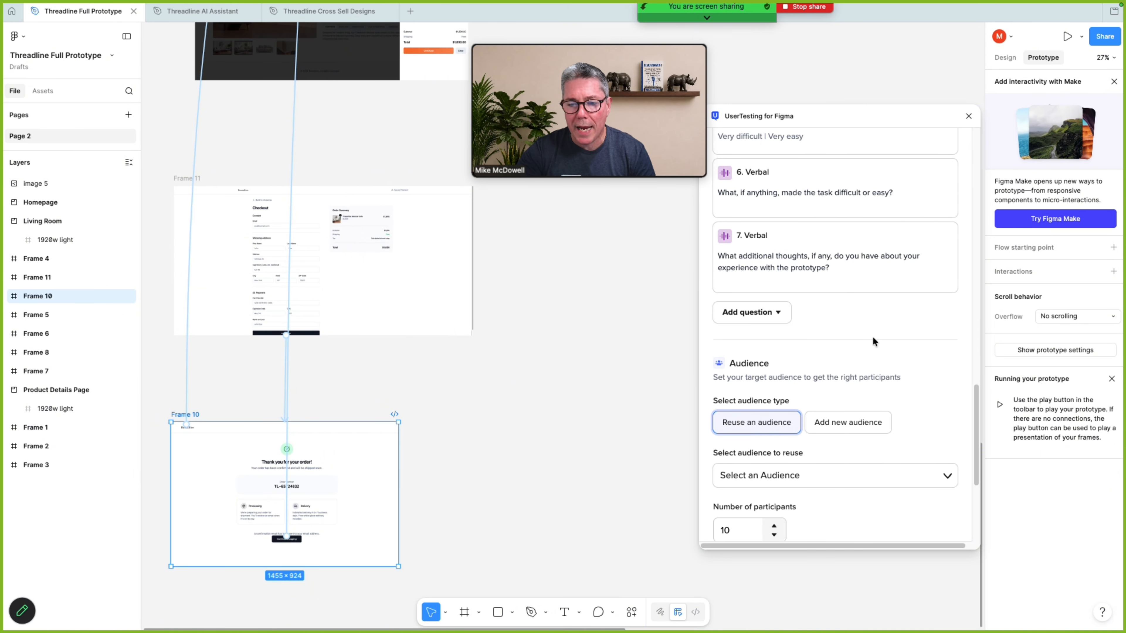
scroll(873, 337, down, 1)
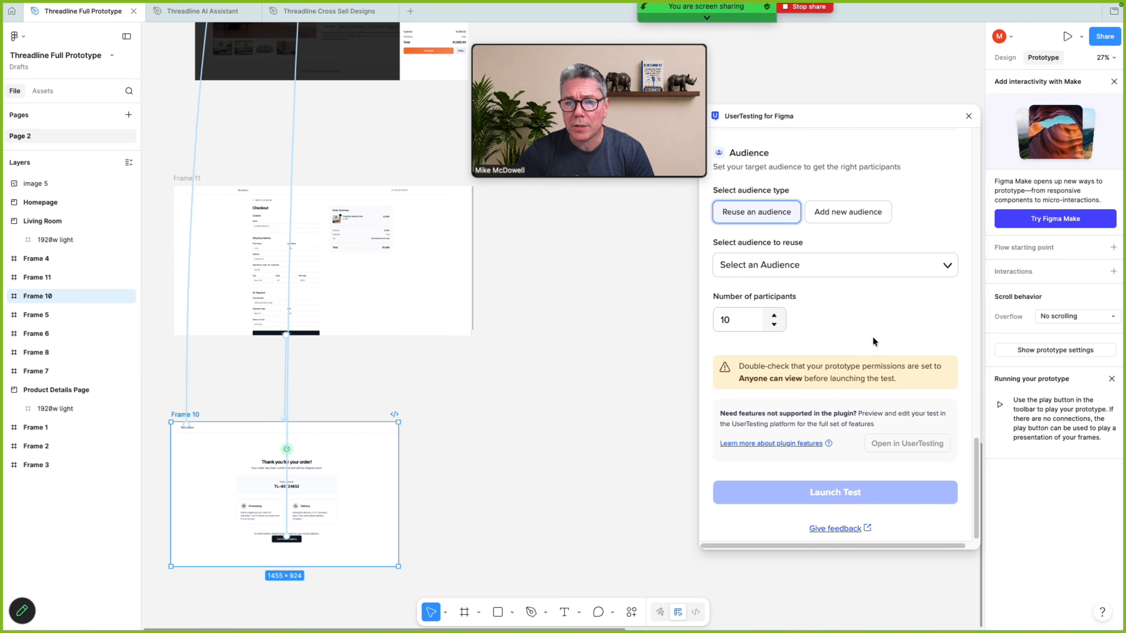
scroll(873, 338, up, 1)
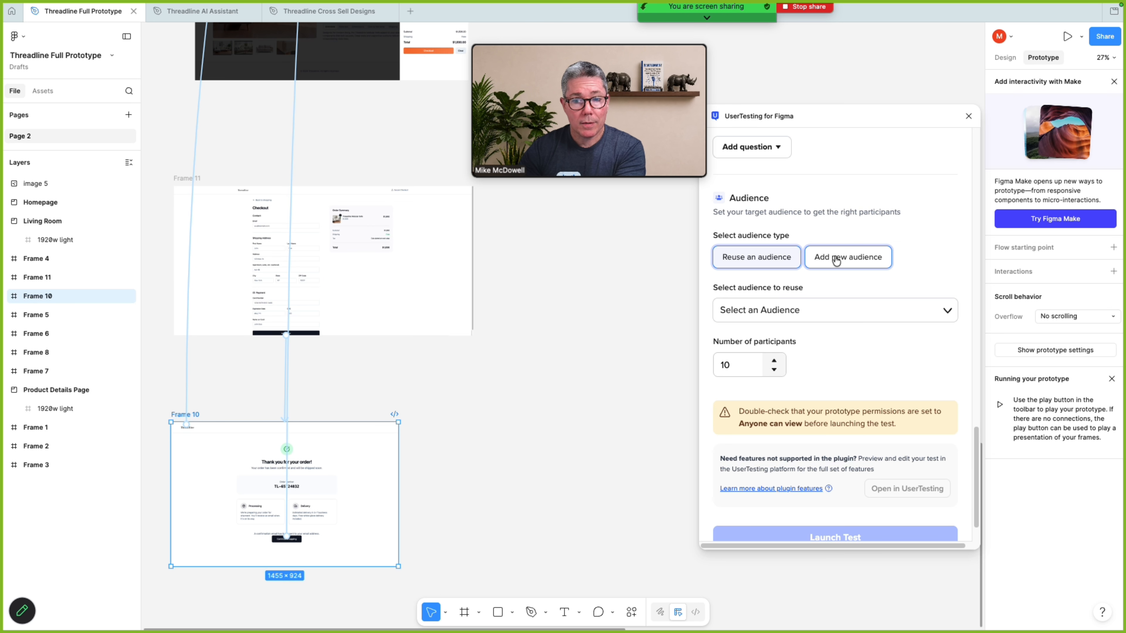
click(858, 265)
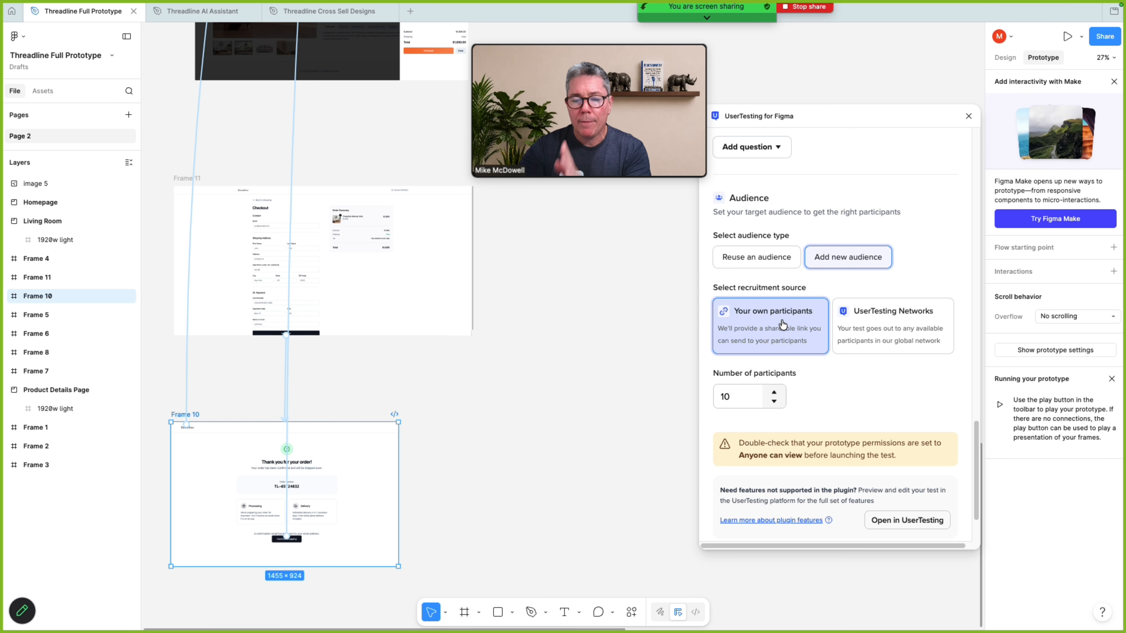
- Reuse the saved USA Furniture Shoppers audience for the test and review its details and screener questions
click(763, 261)
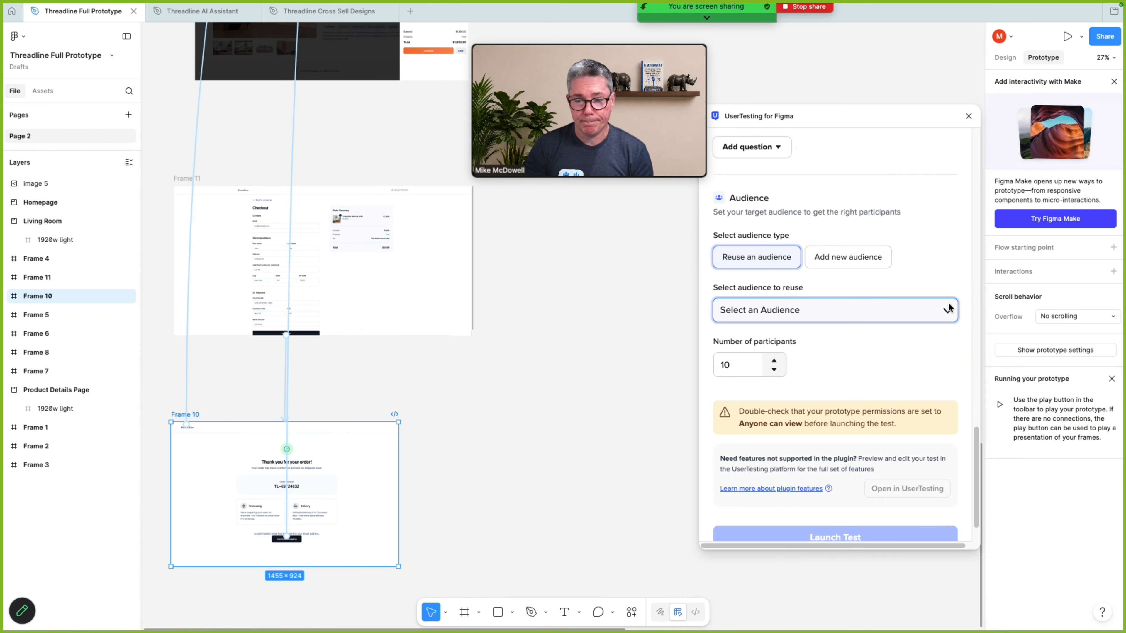
click(947, 312)
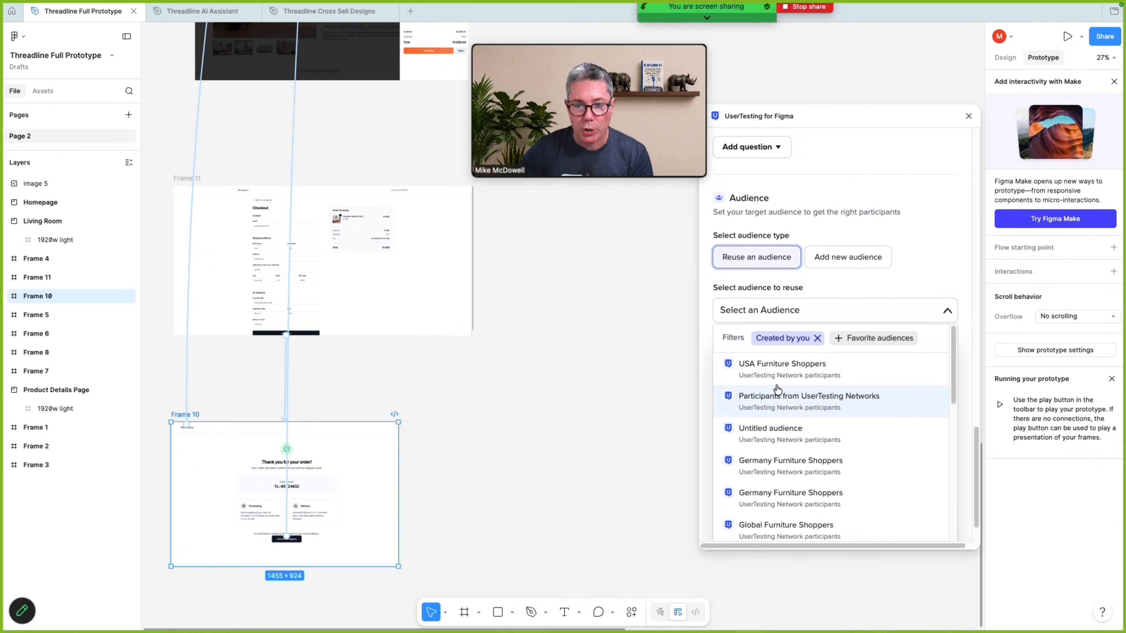
click(801, 374)
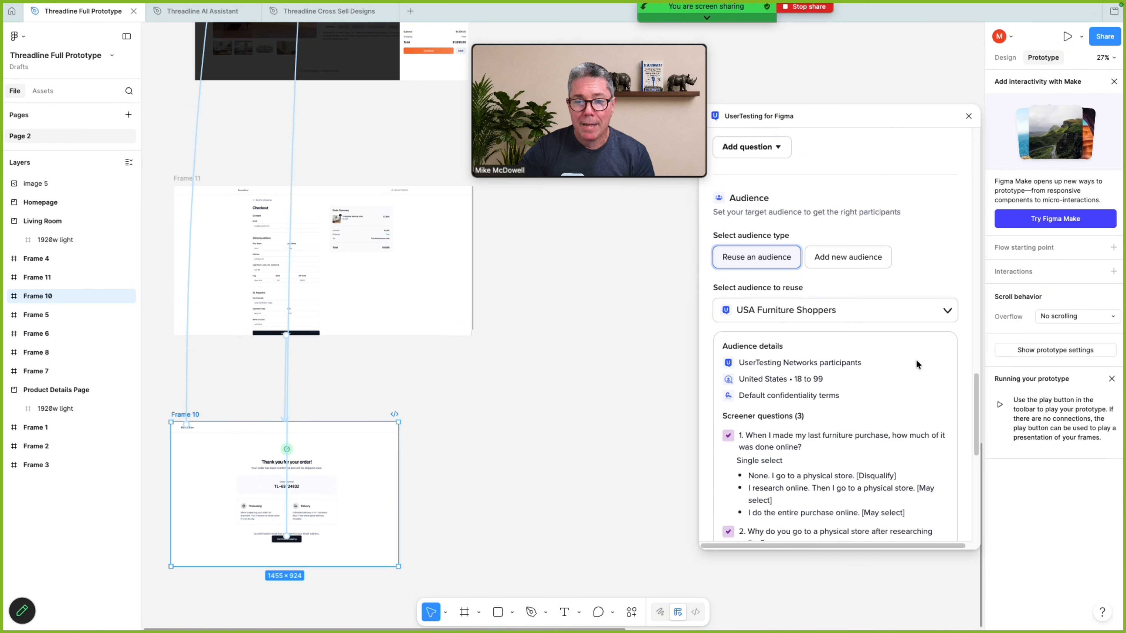
scroll(916, 360, down, 1)
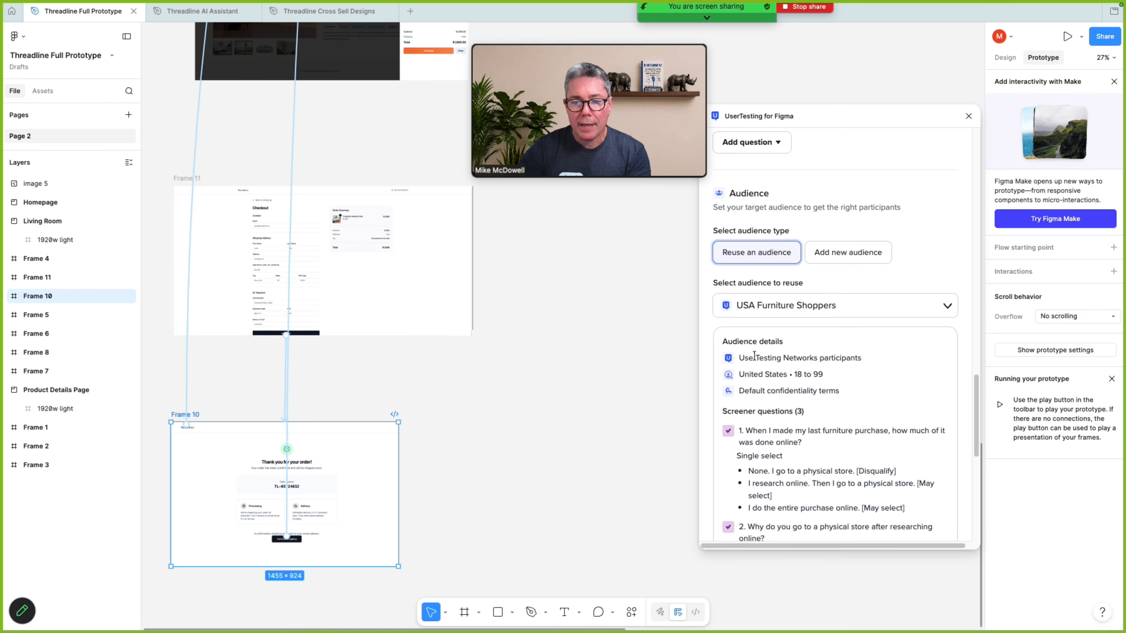
drag(974, 379, 980, 477)
- Open the results of the Threadline Shopping Experience - Germany test and read its AI-generated summary
click(740, 322)
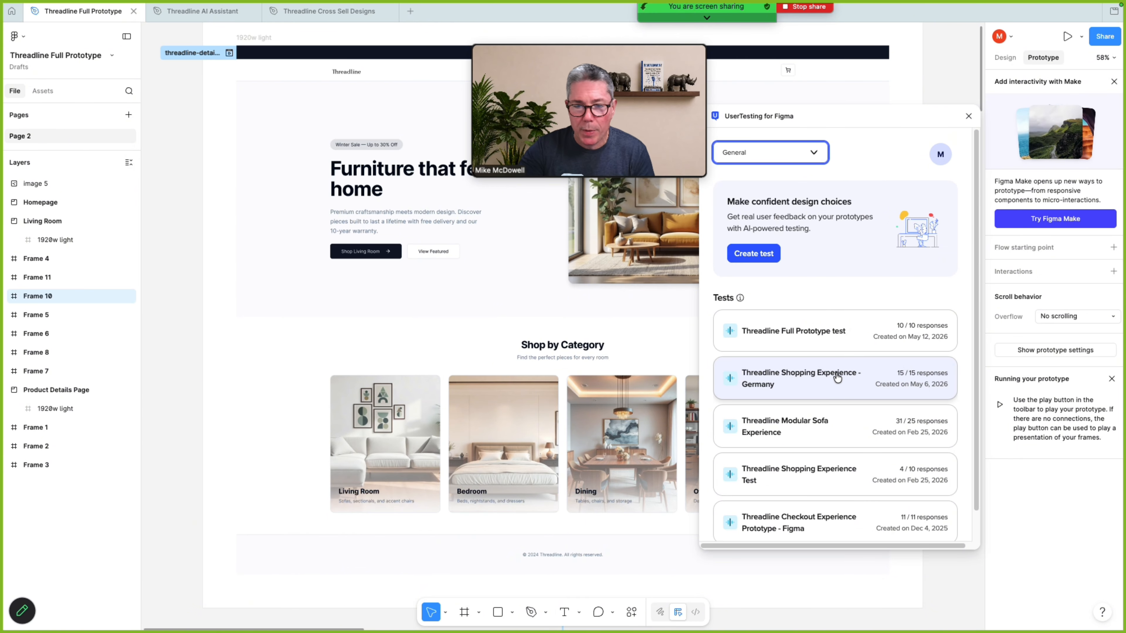
click(821, 384)
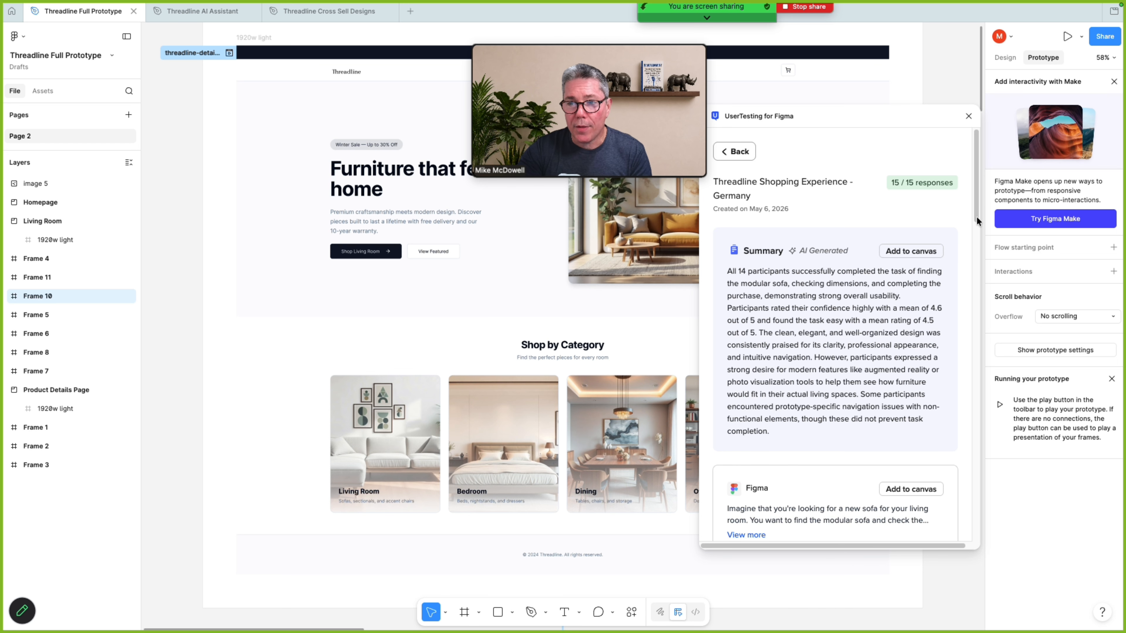
drag(977, 209, 978, 230)
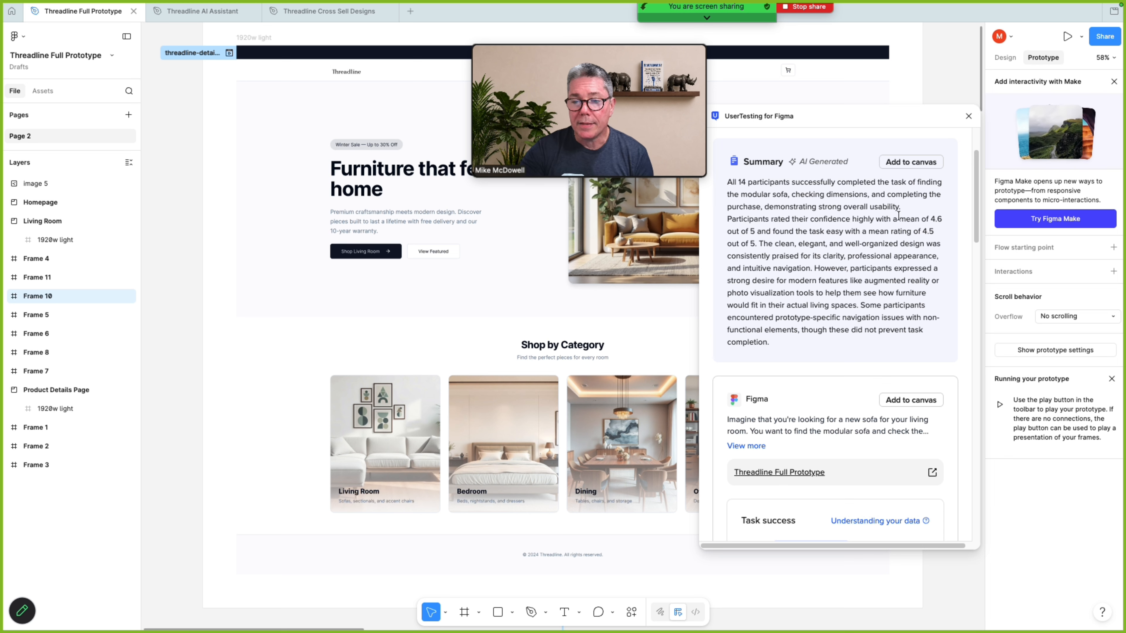
- Examine the Figma task's success chart, its direct and indirect success breakdown, and the average clicks, time and steps
scroll(870, 214, down, 5)
scroll(871, 214, down, 5)
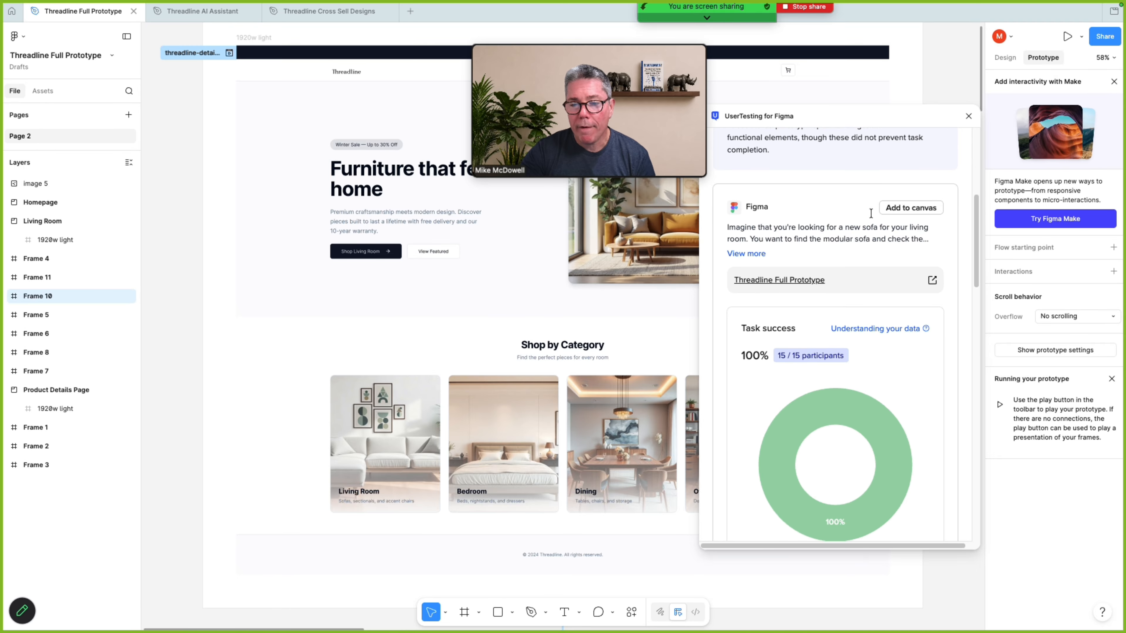
scroll(863, 243, up, 1)
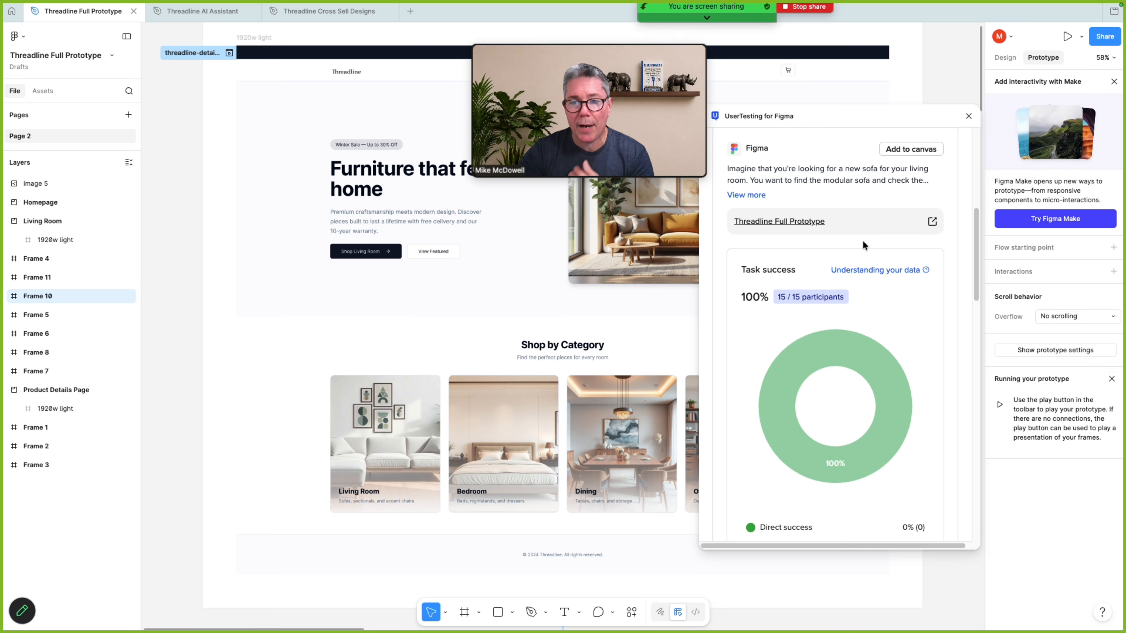
mouse_move(839, 332)
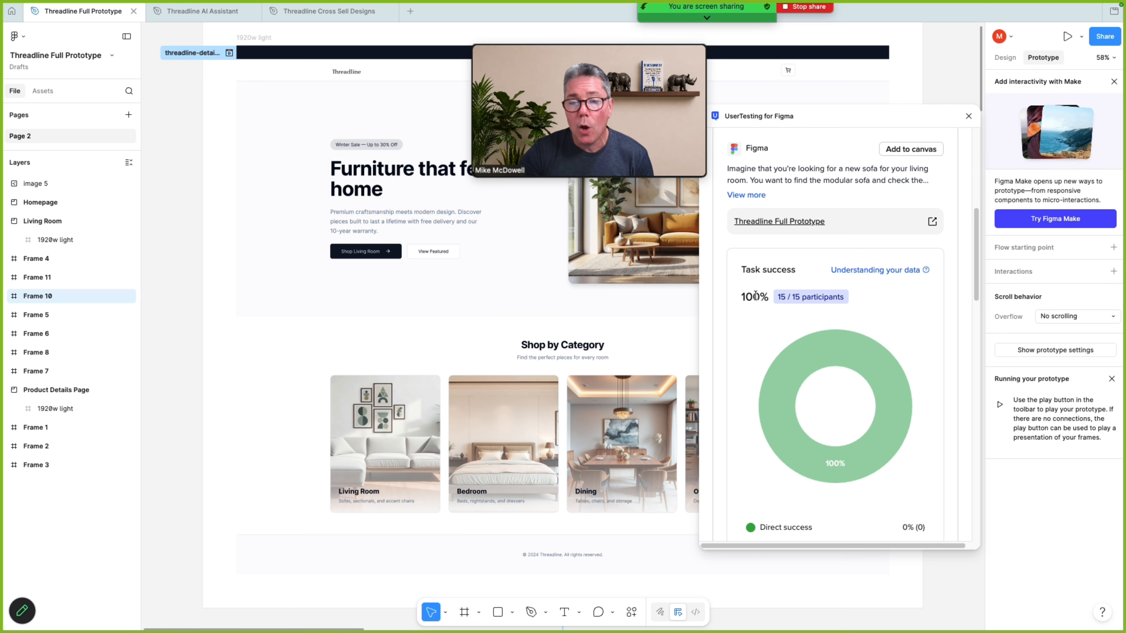
scroll(755, 296, down, 4)
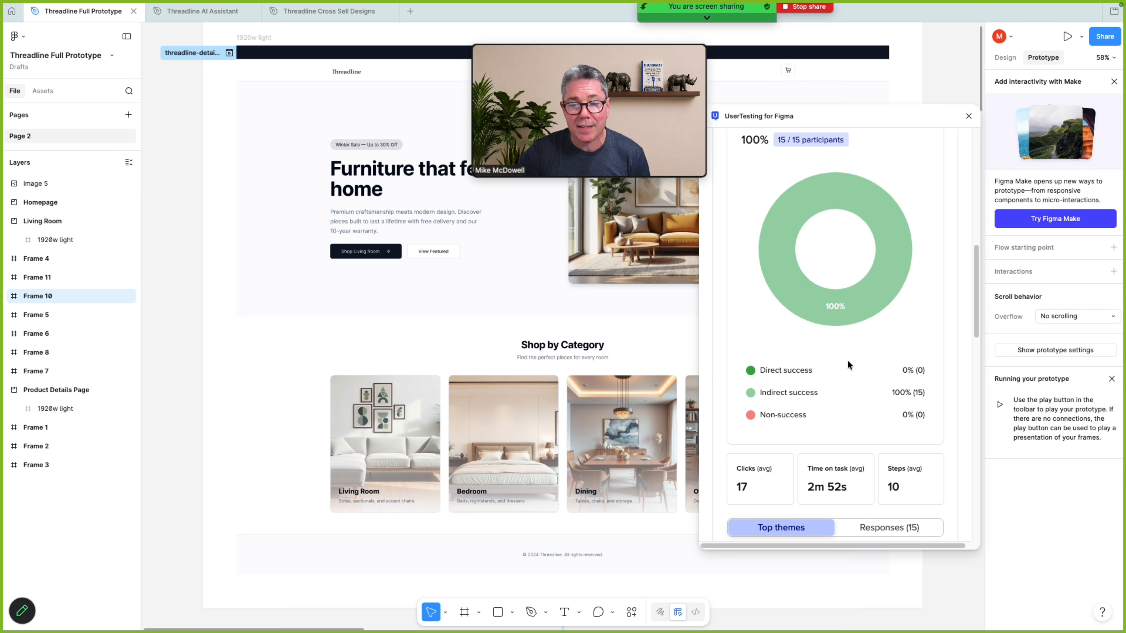
mouse_move(882, 287)
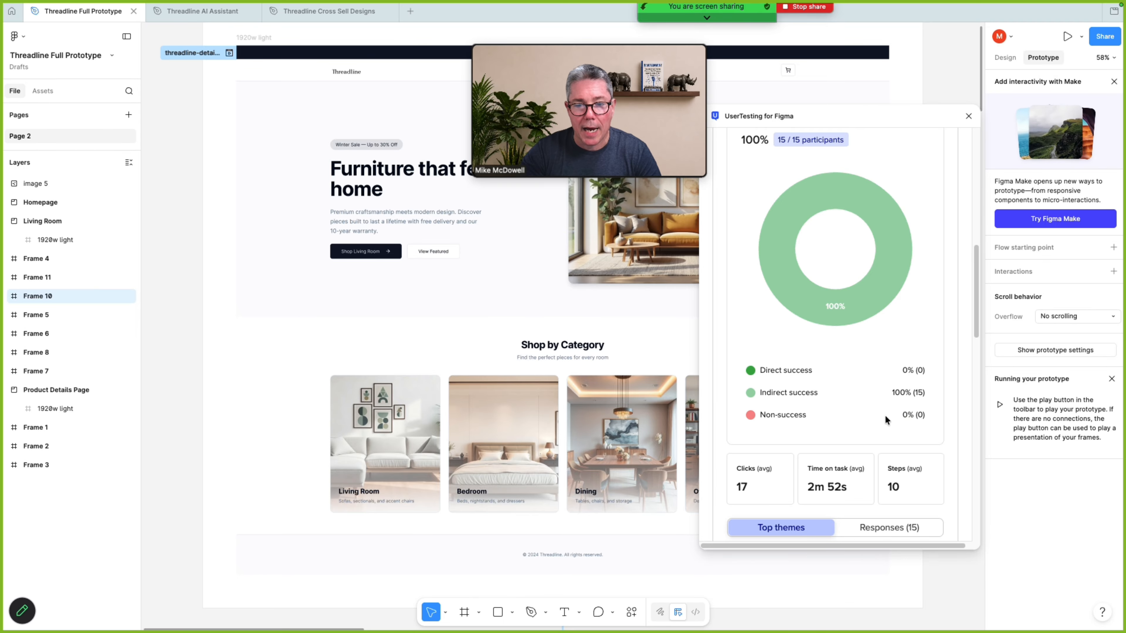
- Read through the top themes reported for the Figma task in the Germany test results
drag(977, 279, 979, 346)
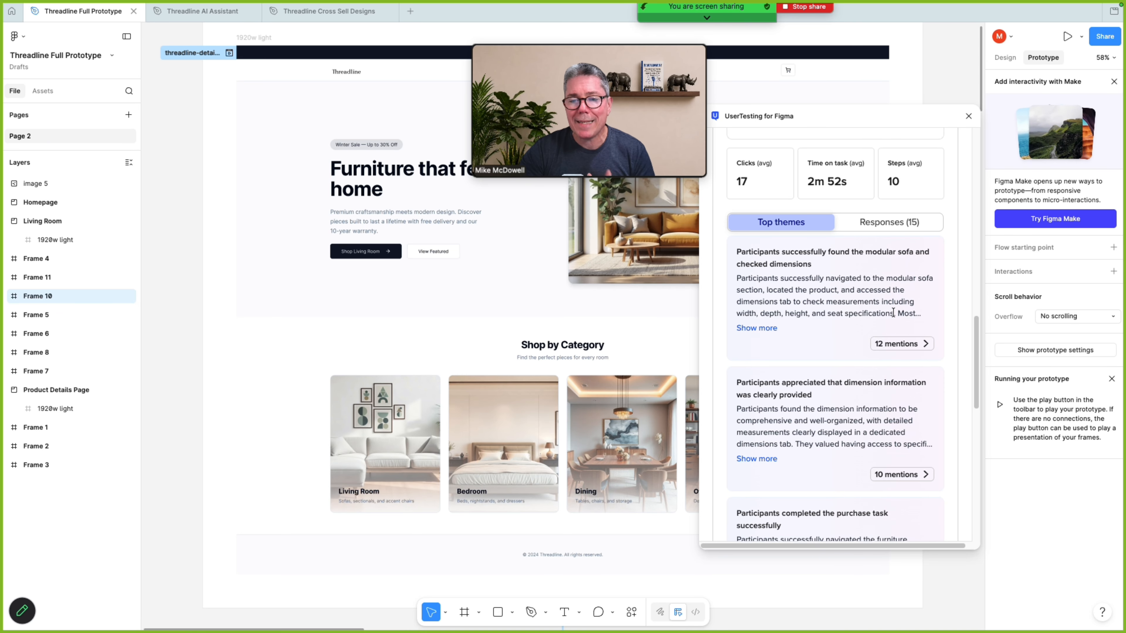
drag(975, 323, 979, 337)
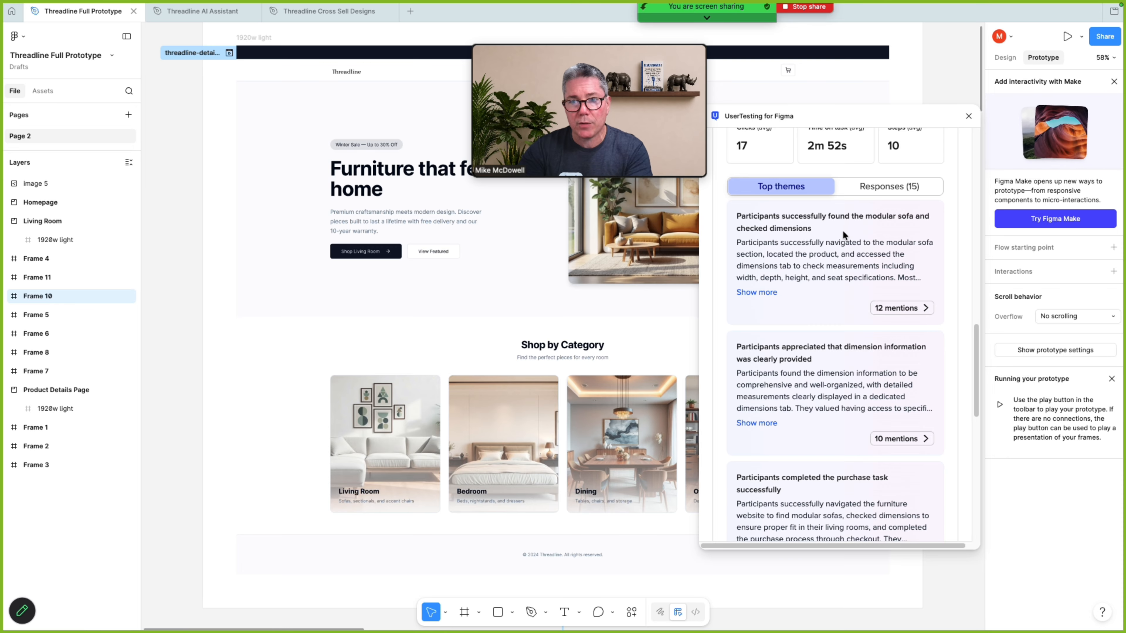
scroll(833, 248, down, 3)
scroll(807, 274, down, 3)
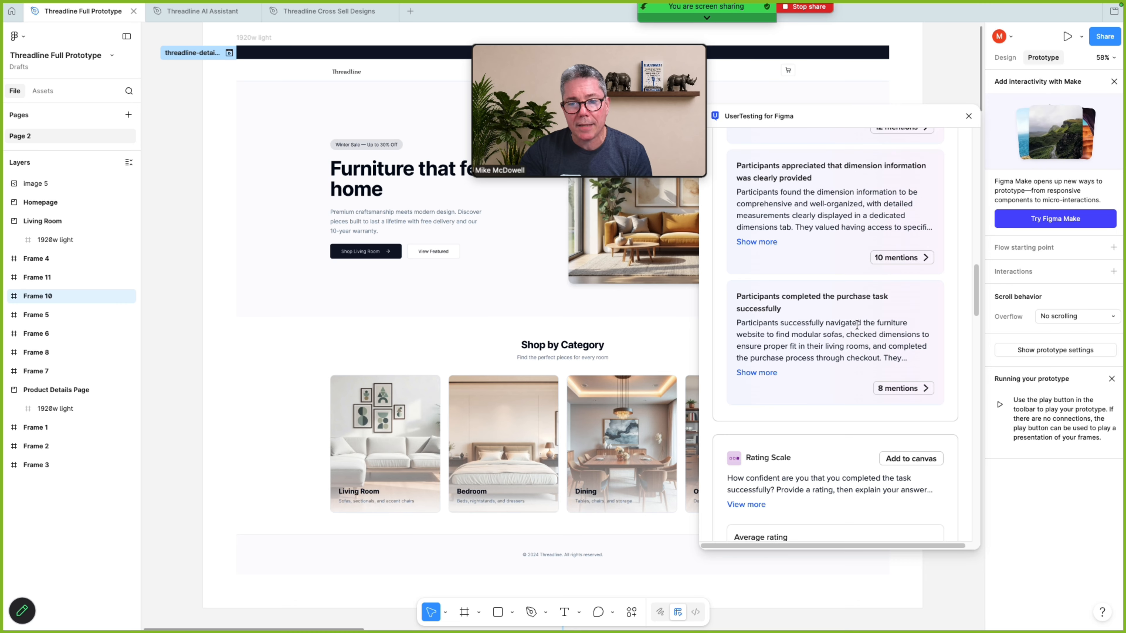
scroll(942, 318, up, 1)
drag(979, 296, 973, 277)
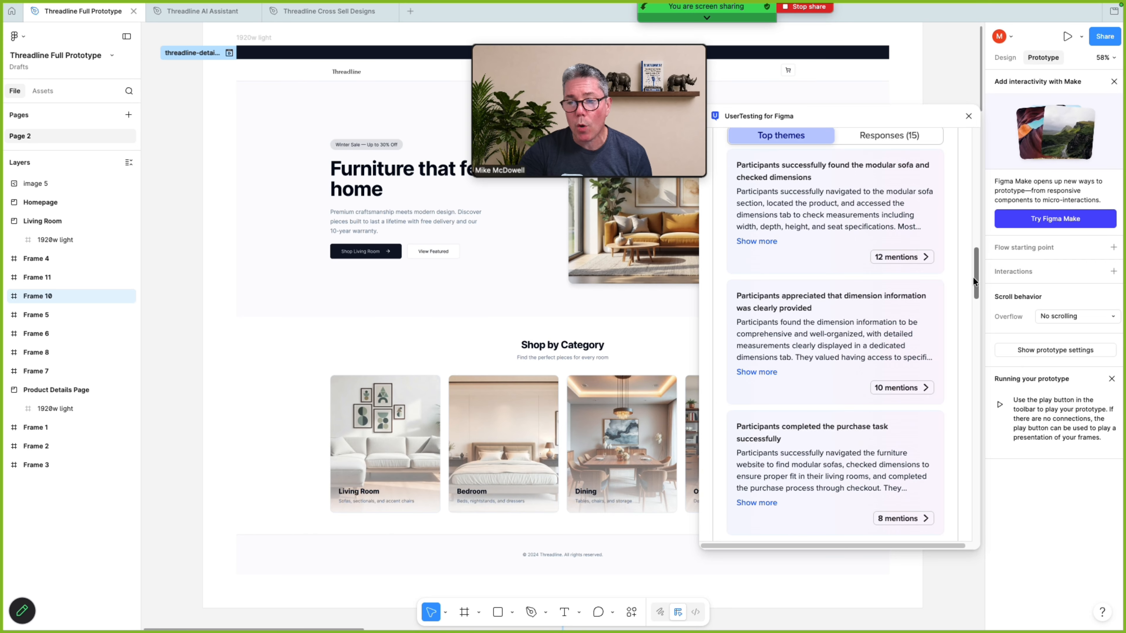
- Review the themes of the verbal confidence question and show the participant mentions behind the self-explanatory shopping process theme
drag(978, 272, 999, 367)
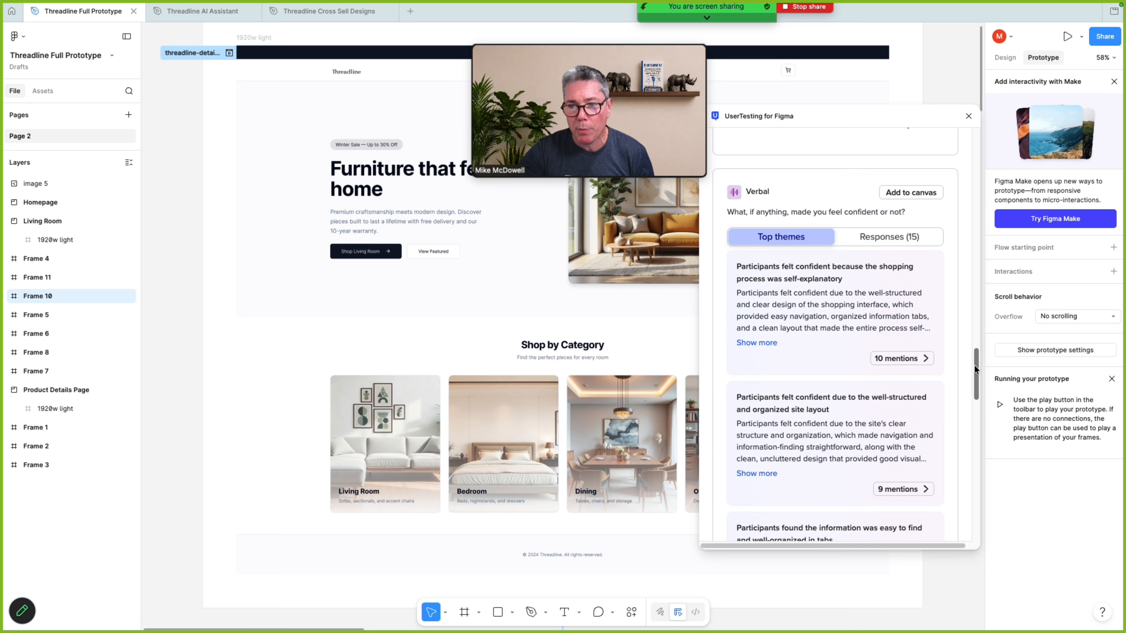
drag(975, 365, 979, 396)
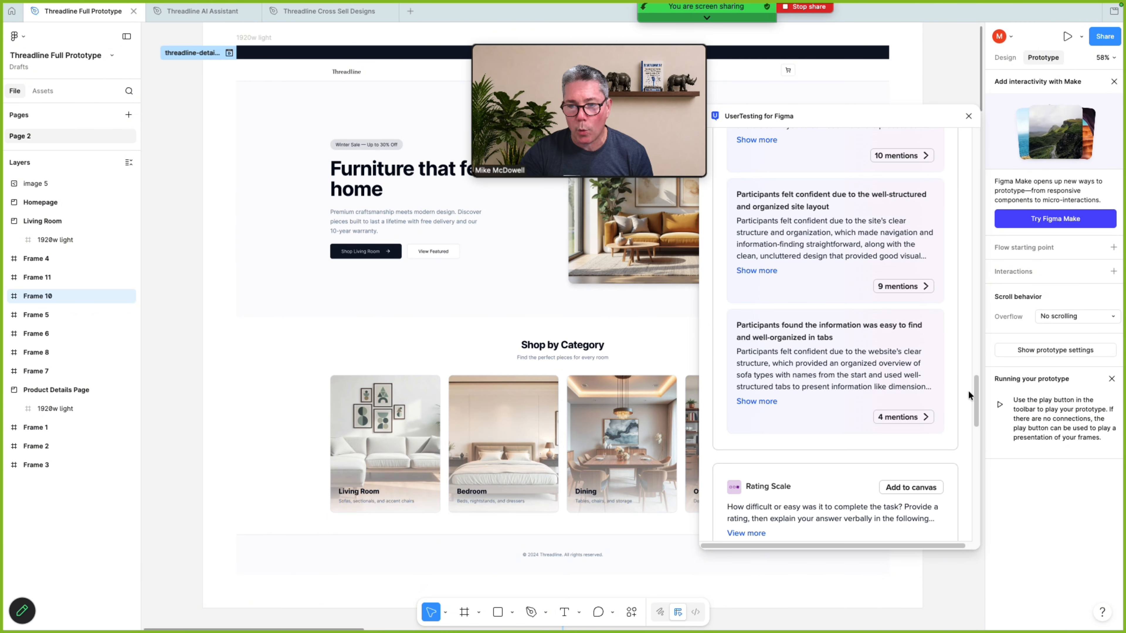
drag(975, 389, 971, 378)
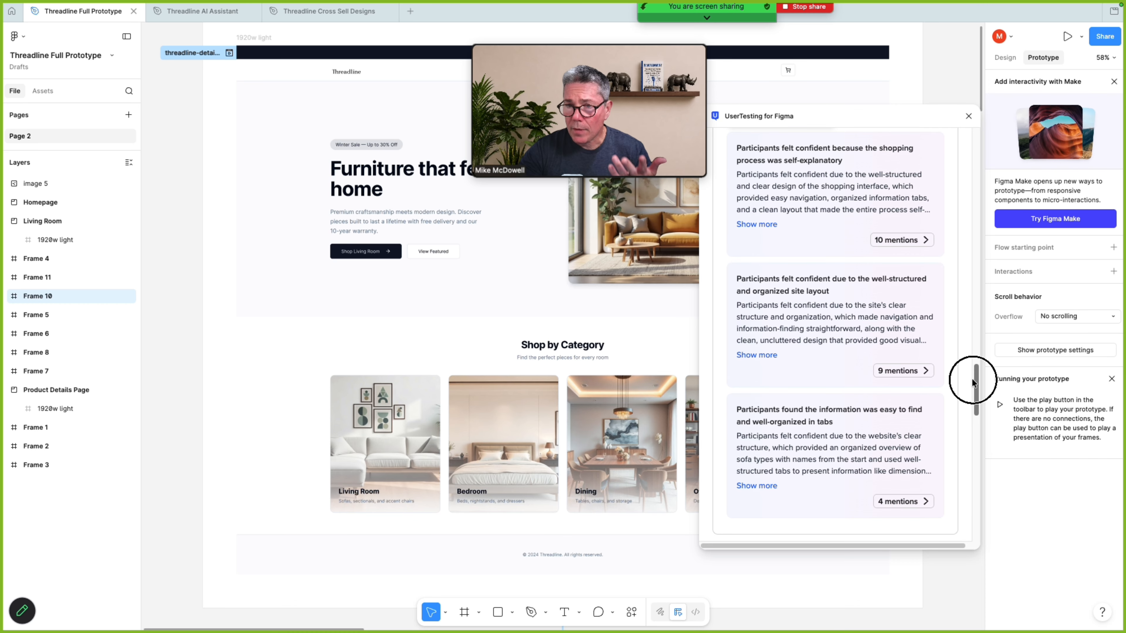
click(905, 244)
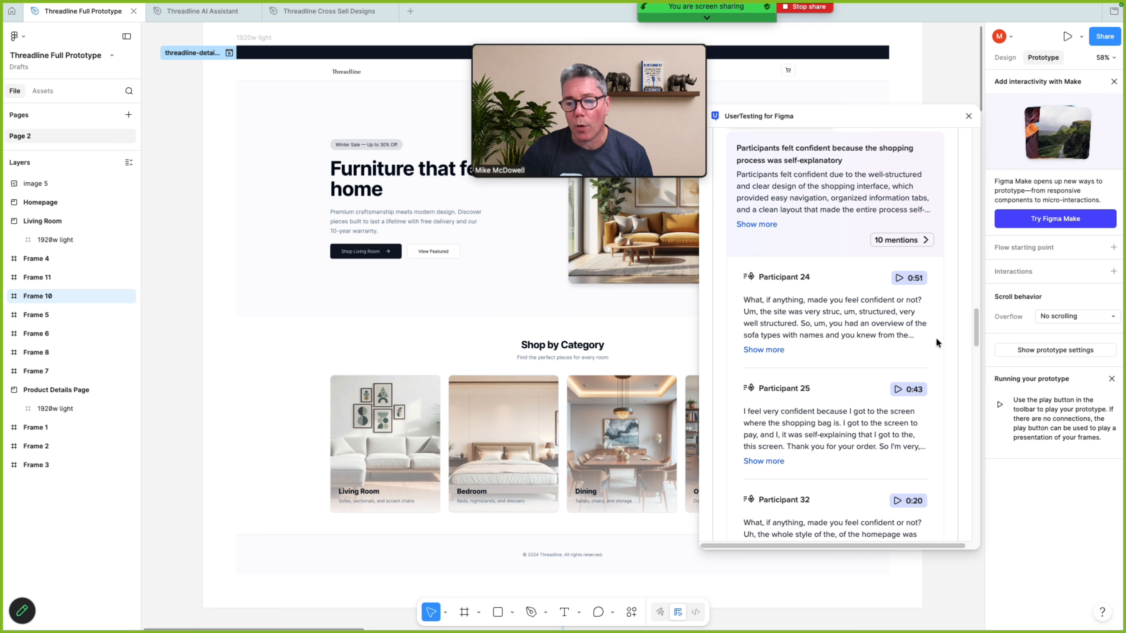
- Add the AI-generated summary to the canvas and place it in the empty space left of the Homepage section
drag(978, 323, 970, 139)
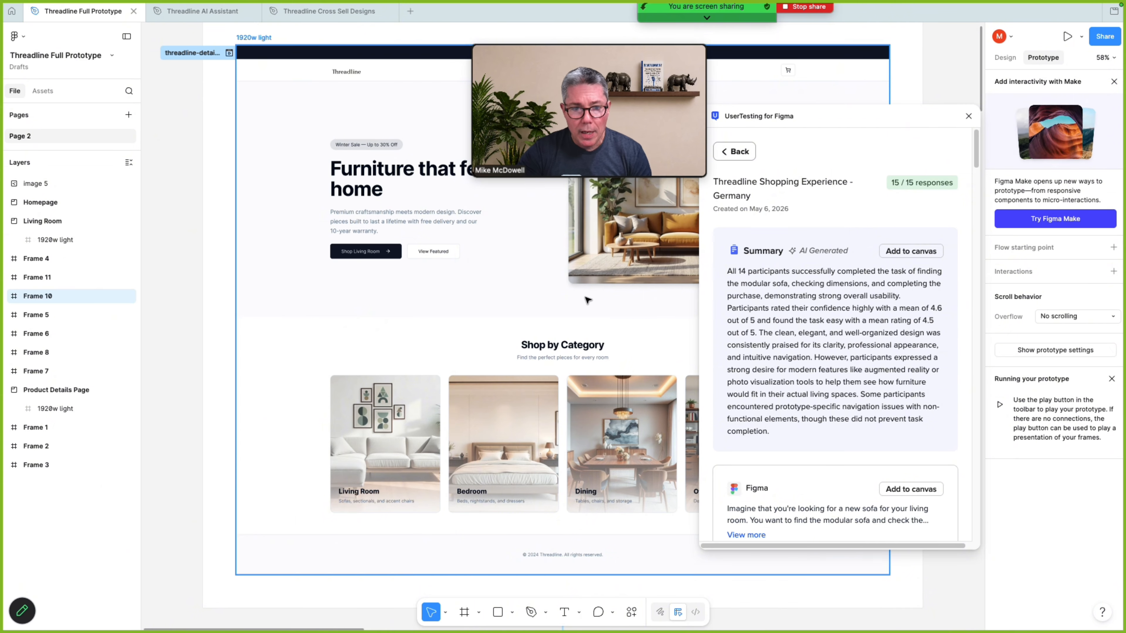
scroll(535, 284, down, 5)
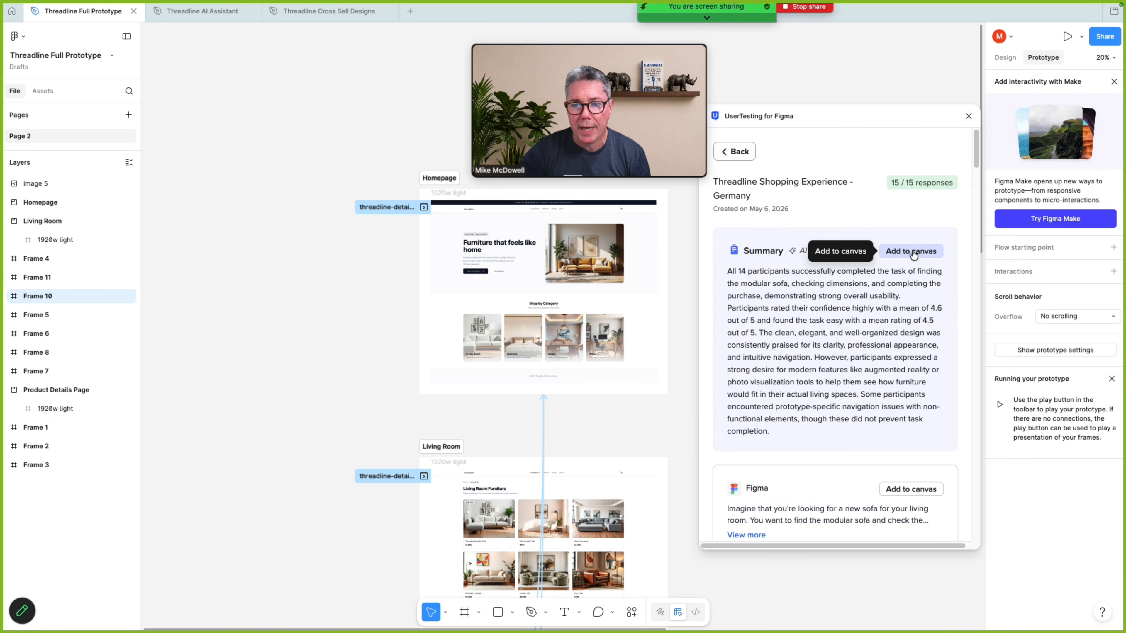
click(913, 252)
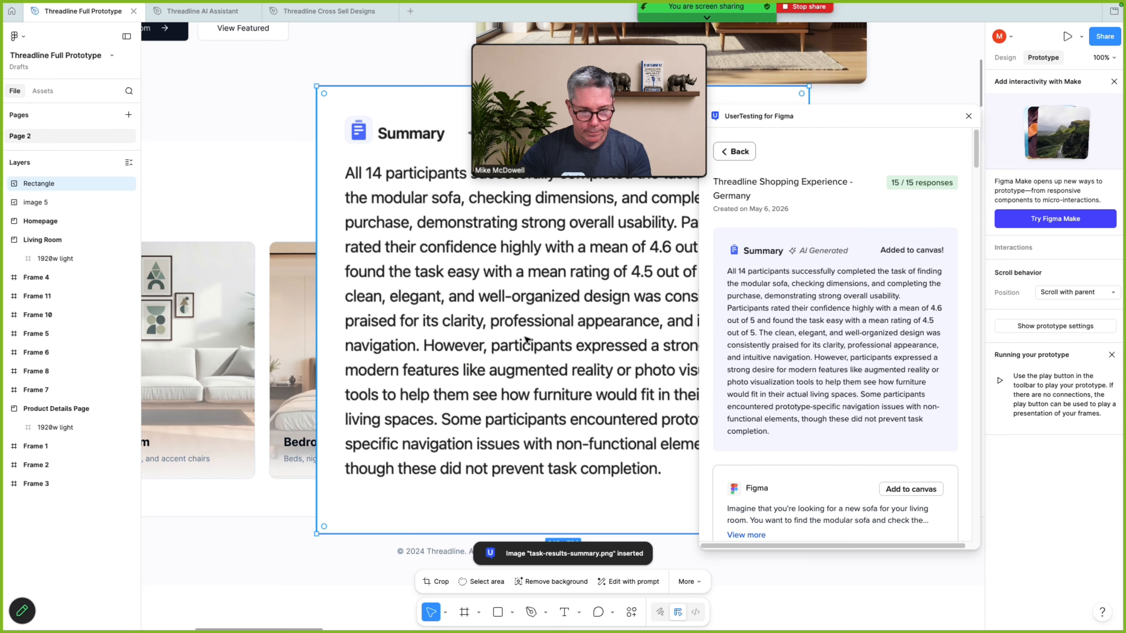
scroll(544, 322, down, 6)
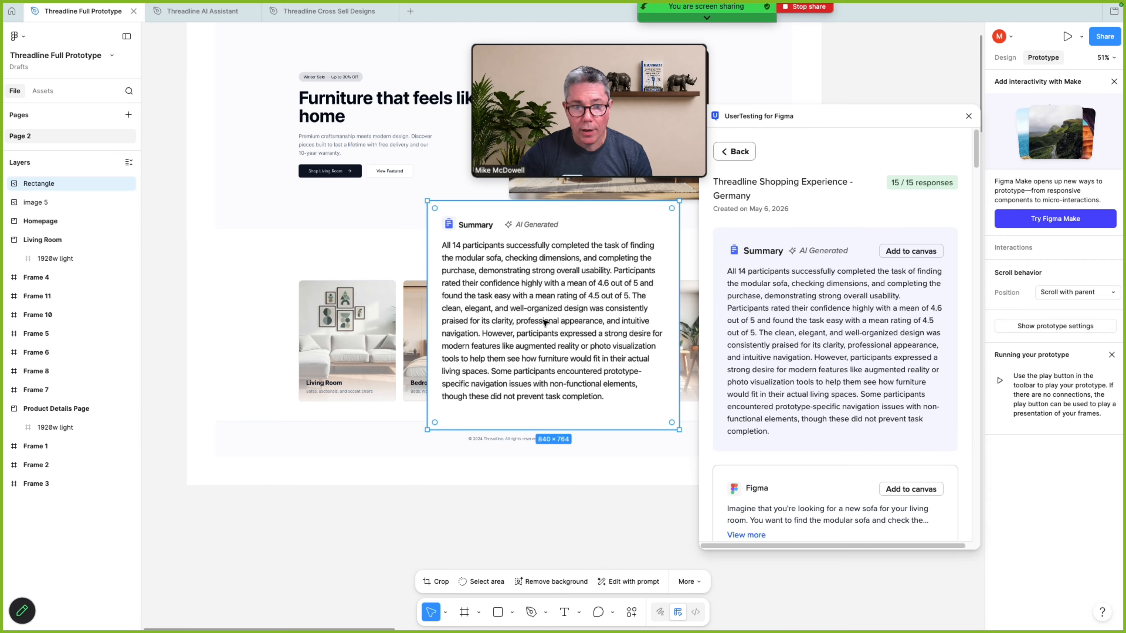
drag(546, 320, 251, 184)
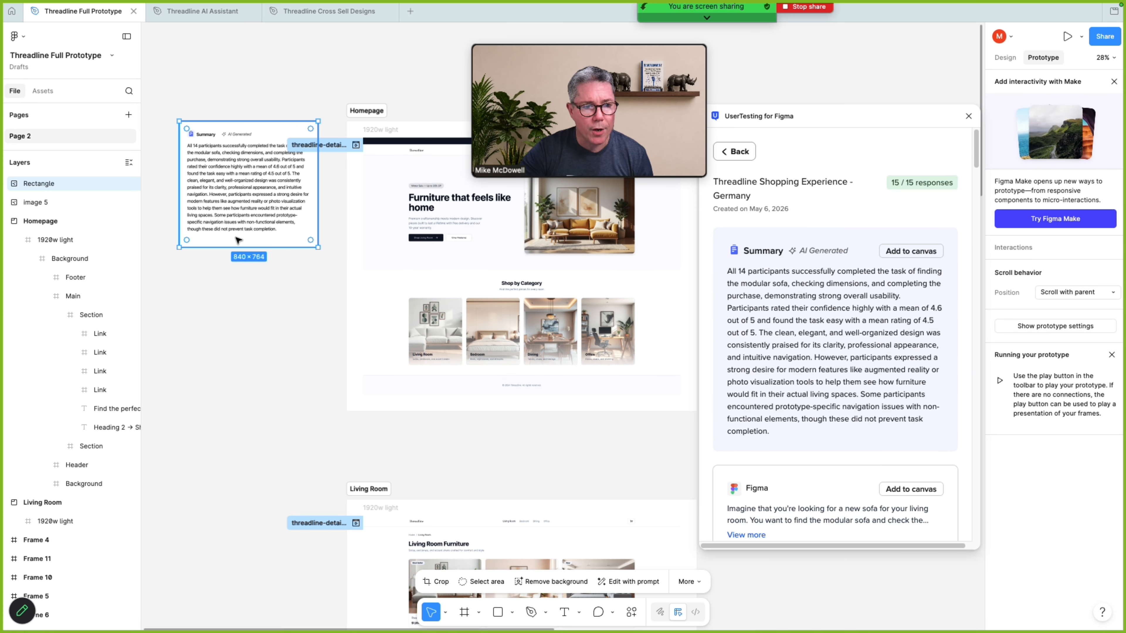
- Add the Figma task results to the canvas and place them directly below the summary, beside the Homepage and Living Room sections
scroll(921, 249, down, 6)
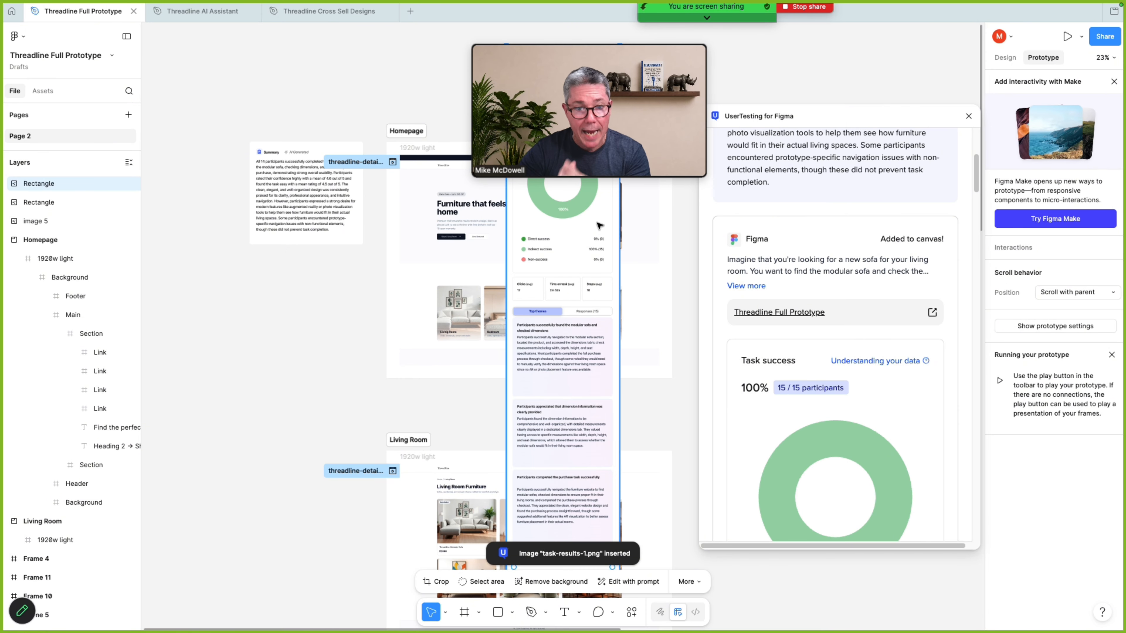
drag(596, 232, 340, 440)
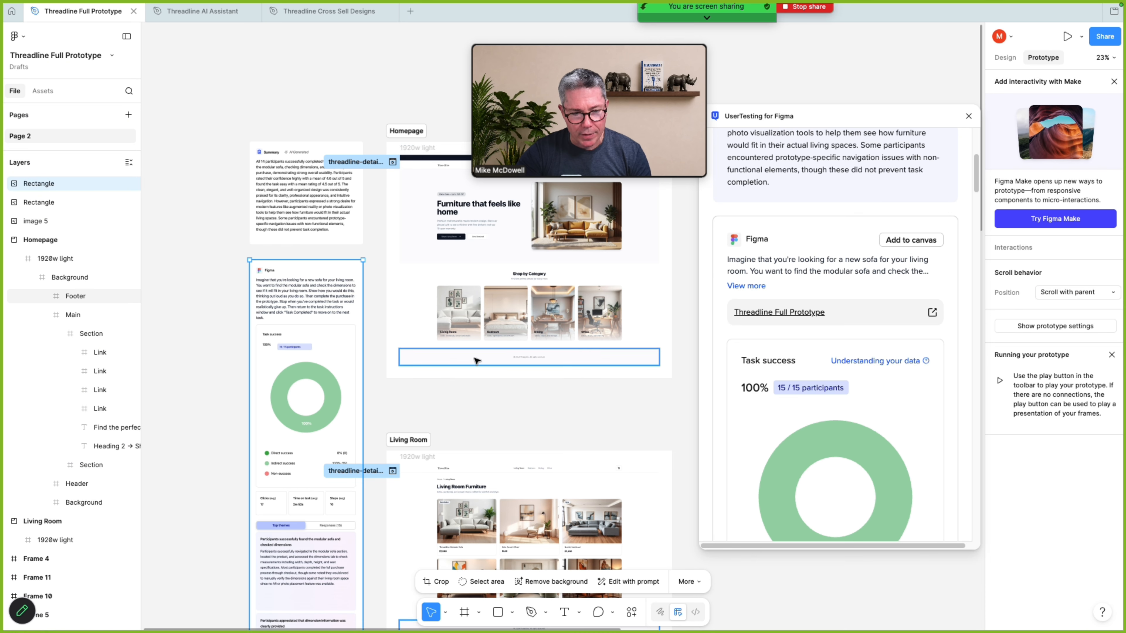
scroll(532, 342, down, 5)
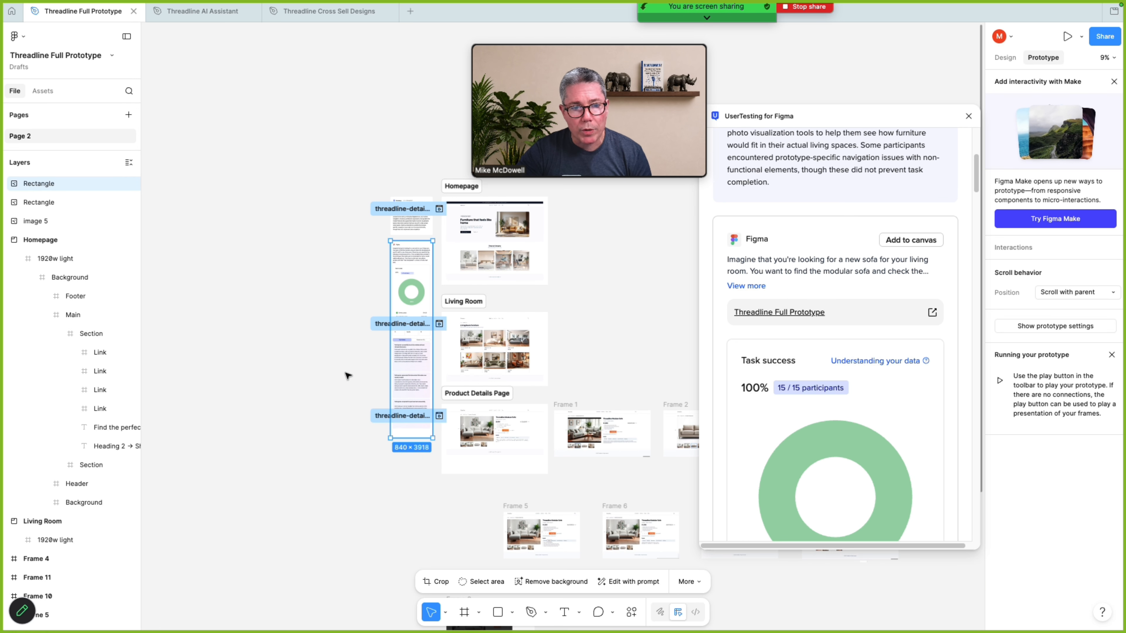